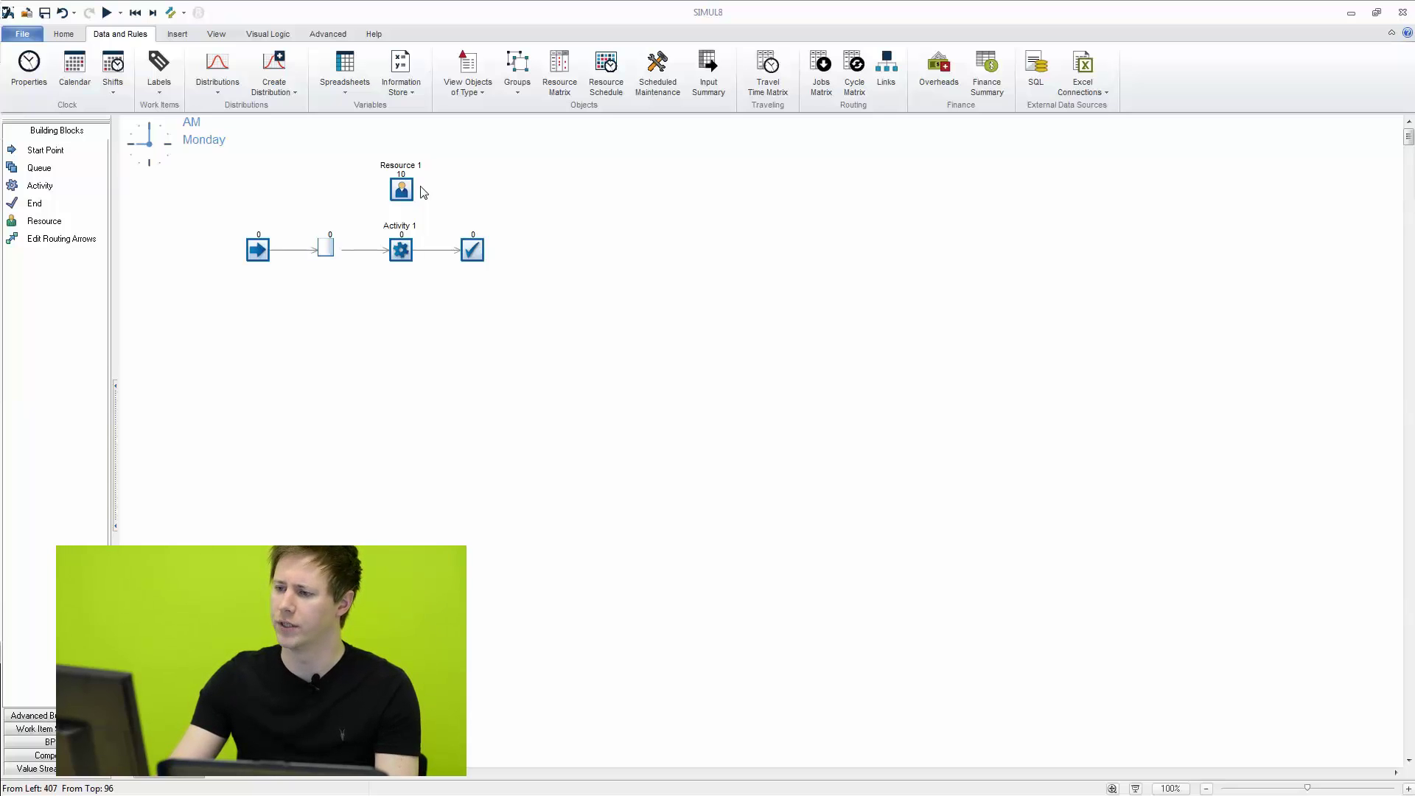
Replace End 1 by chaining a Queue, Activity 2, Queue, Activity 3 and a new End after Activity 1.
left_click(472, 250)
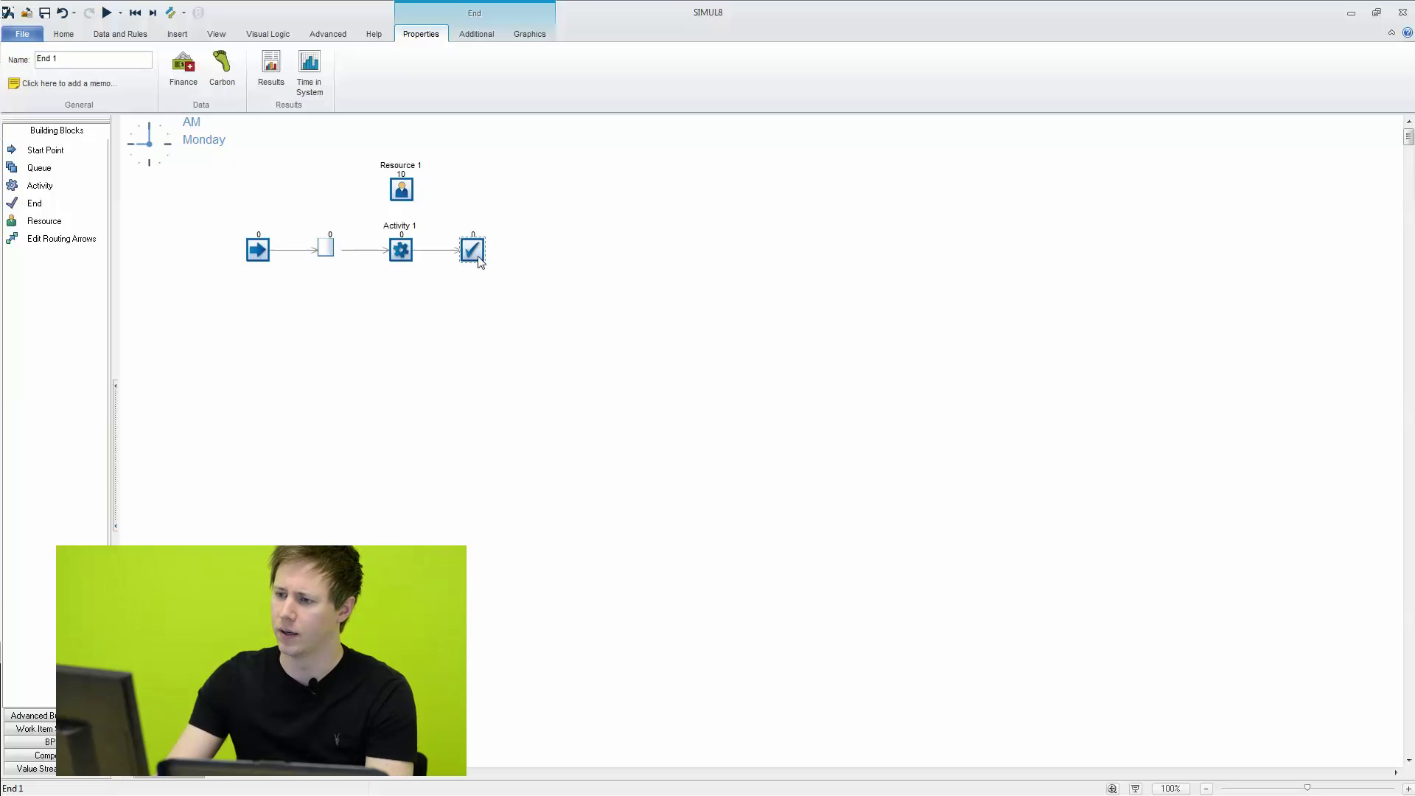
key("Delete")
left_click(401, 250)
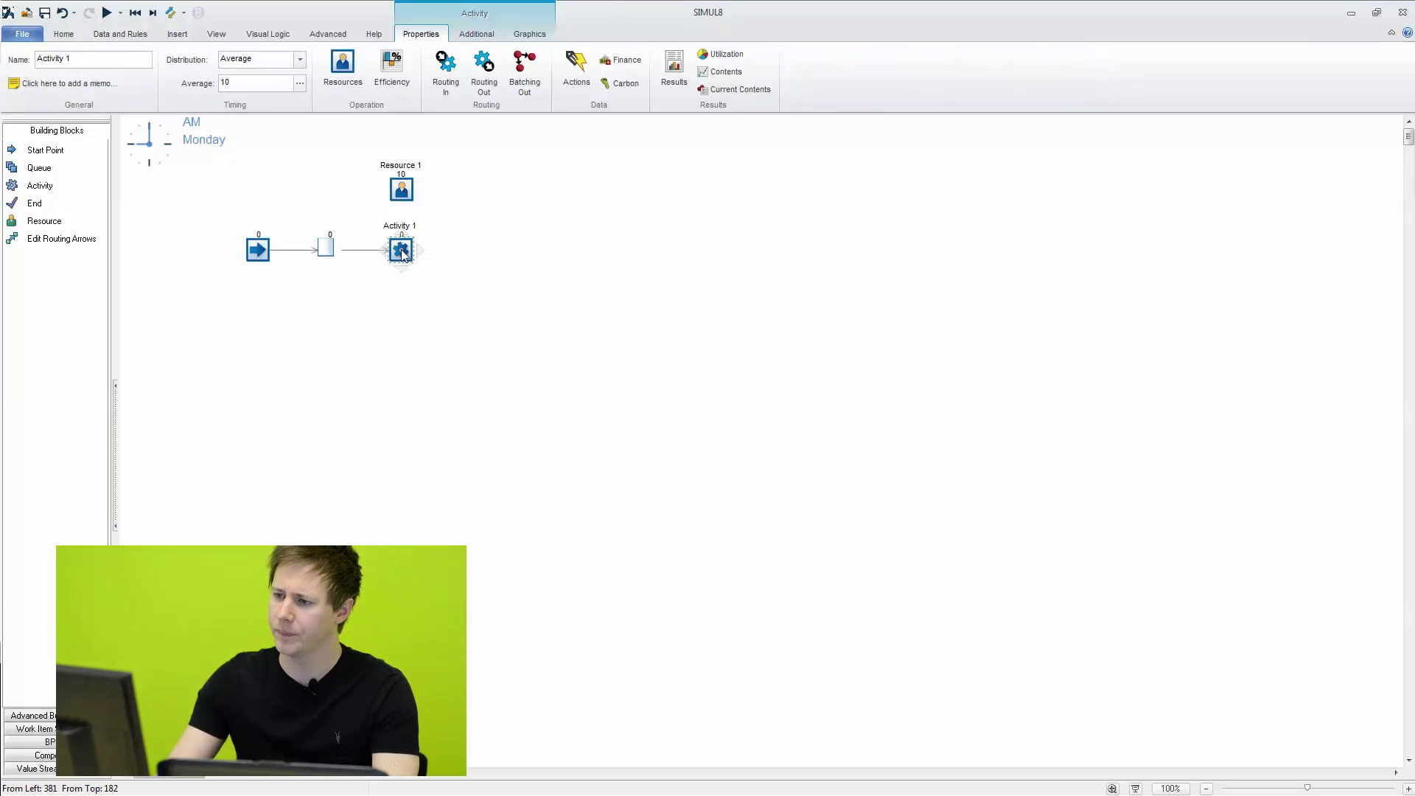
left_click(447, 231)
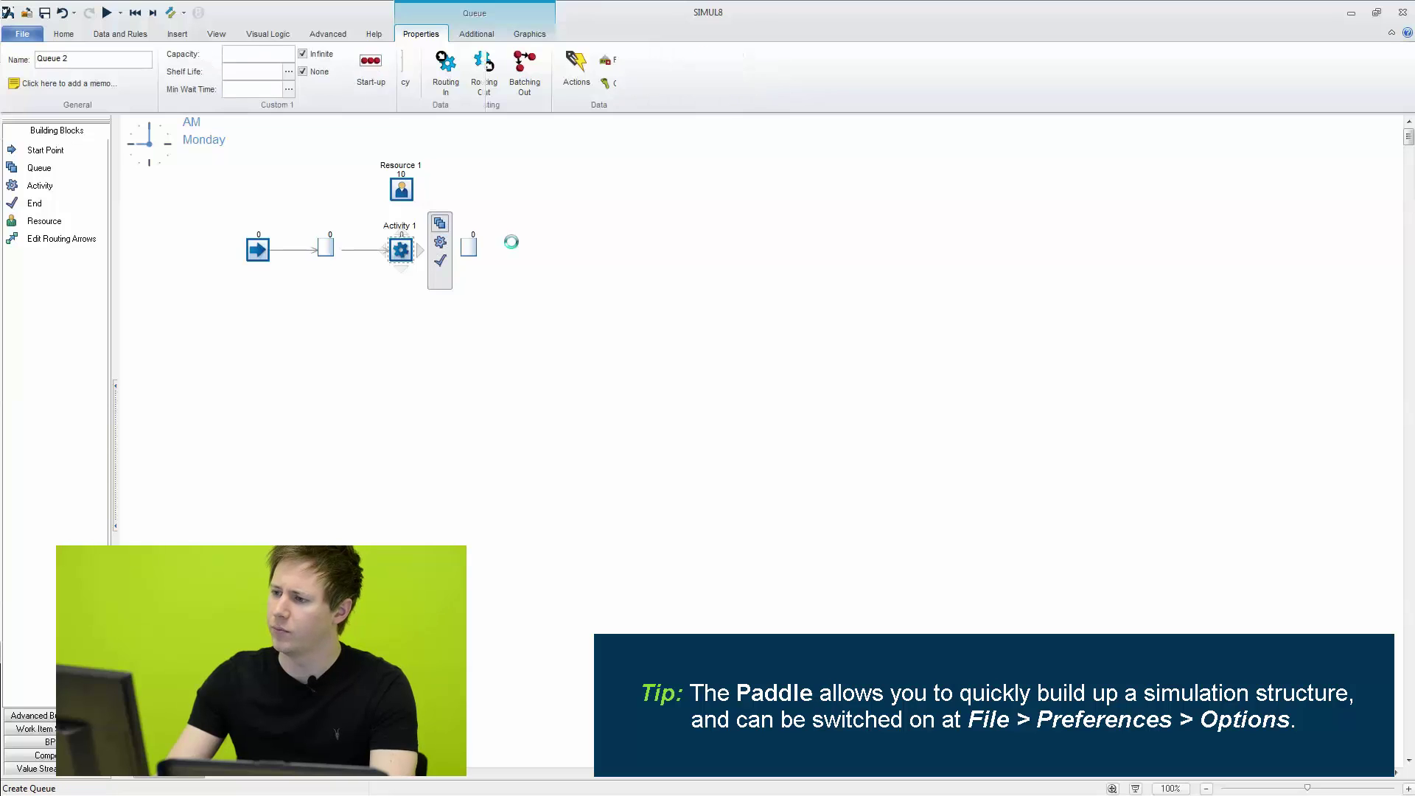
left_click(511, 241)
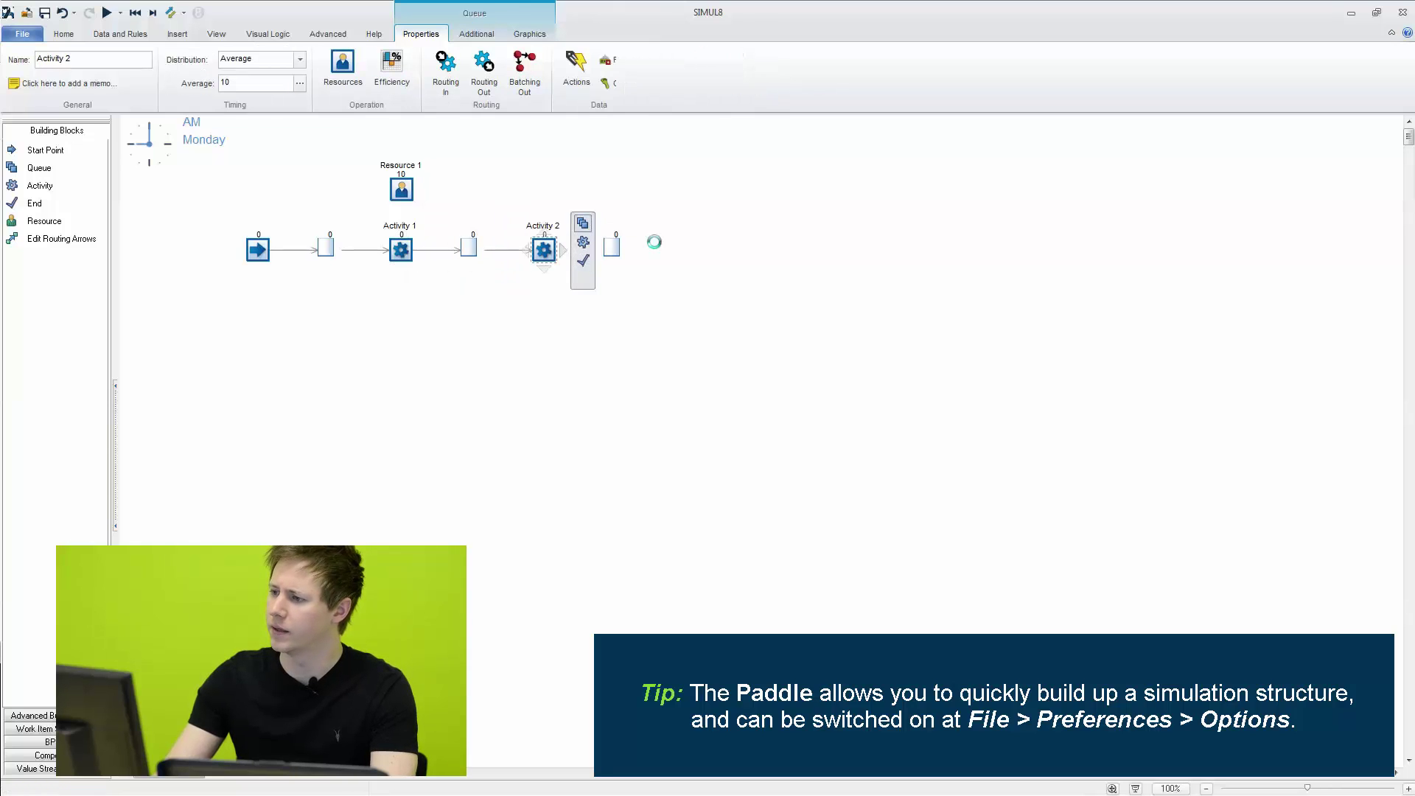
left_click(582, 222)
left_click(652, 242)
left_click(727, 260)
left_click(721, 306)
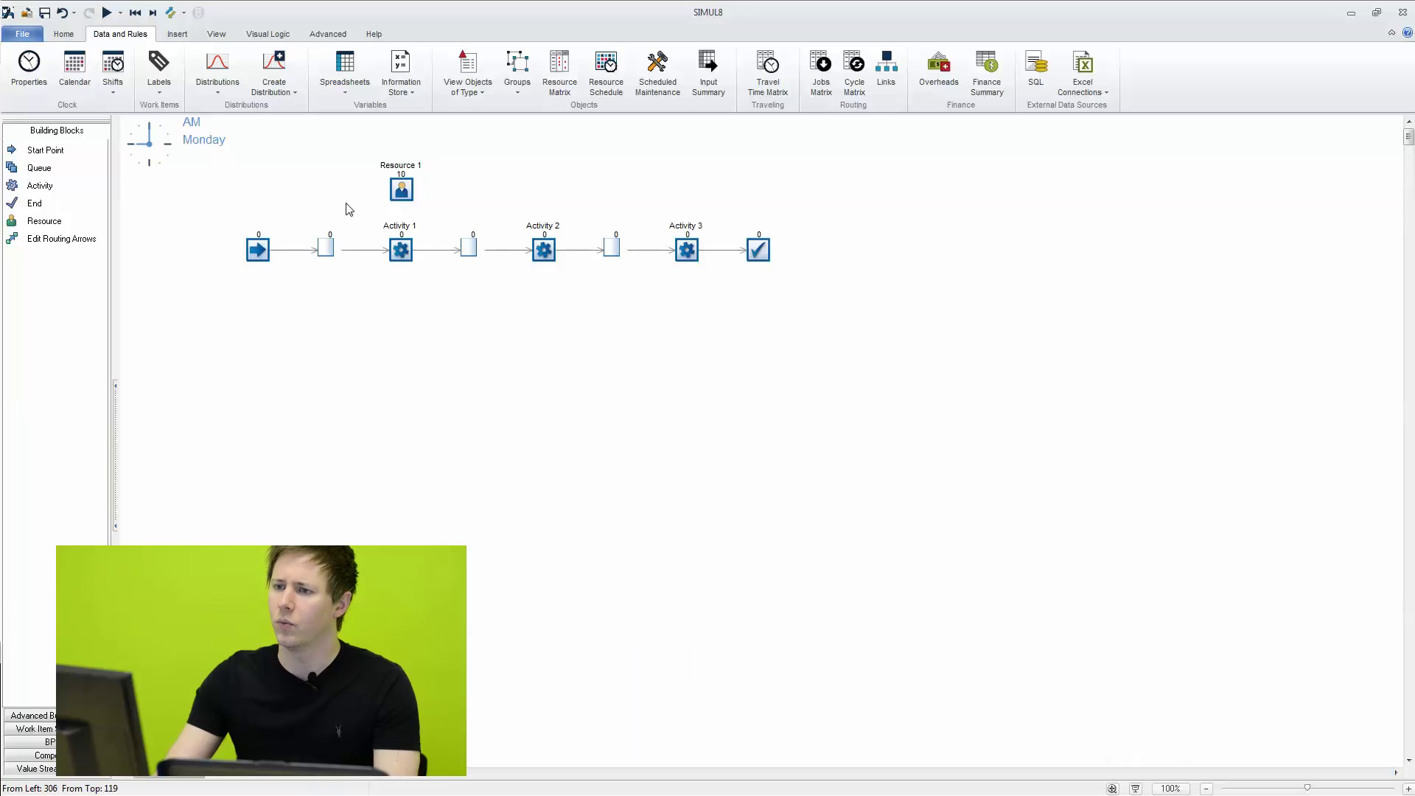
Reset the model and select Resource 1 to inspect its properties, showing 10 available.
left_click(139, 13)
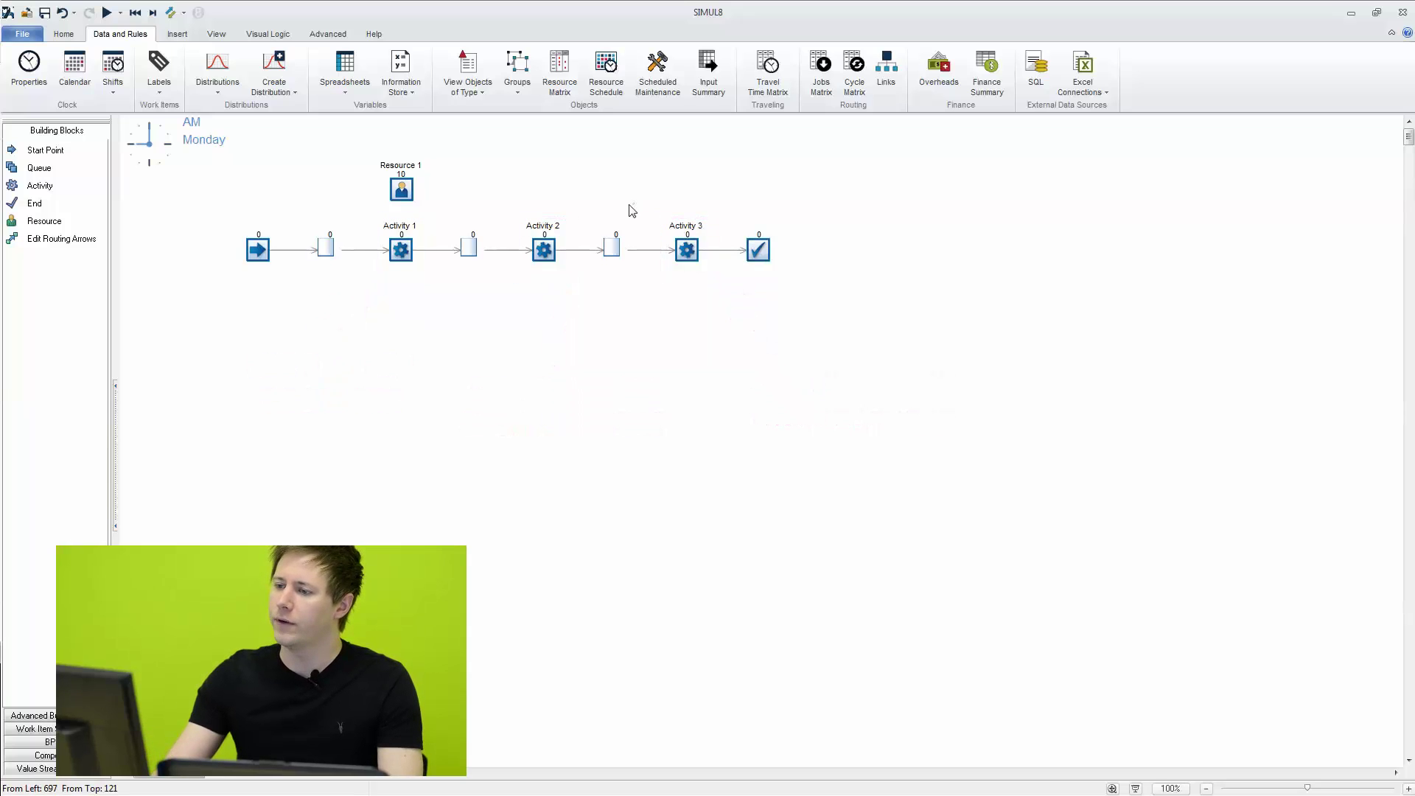
left_click(403, 191)
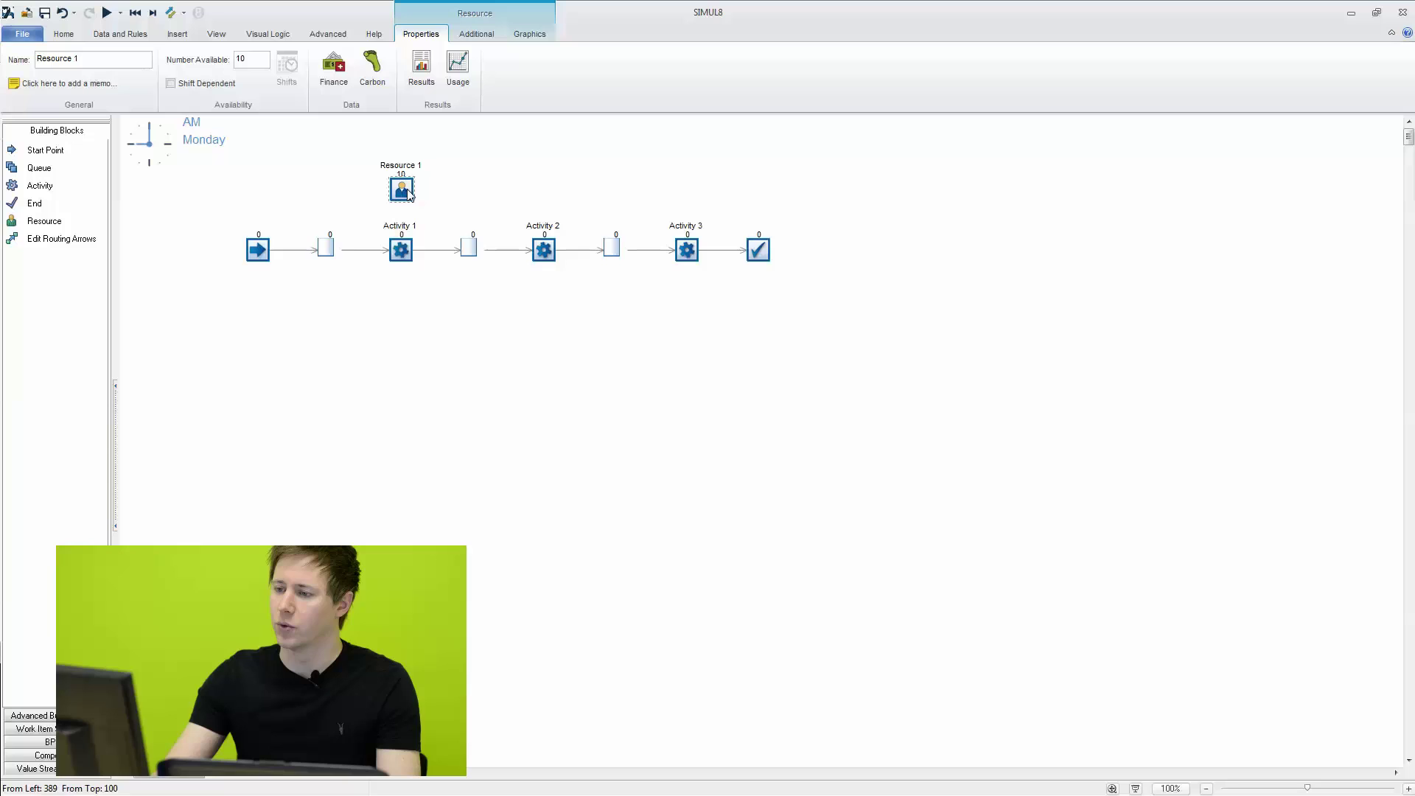
left_click(402, 190)
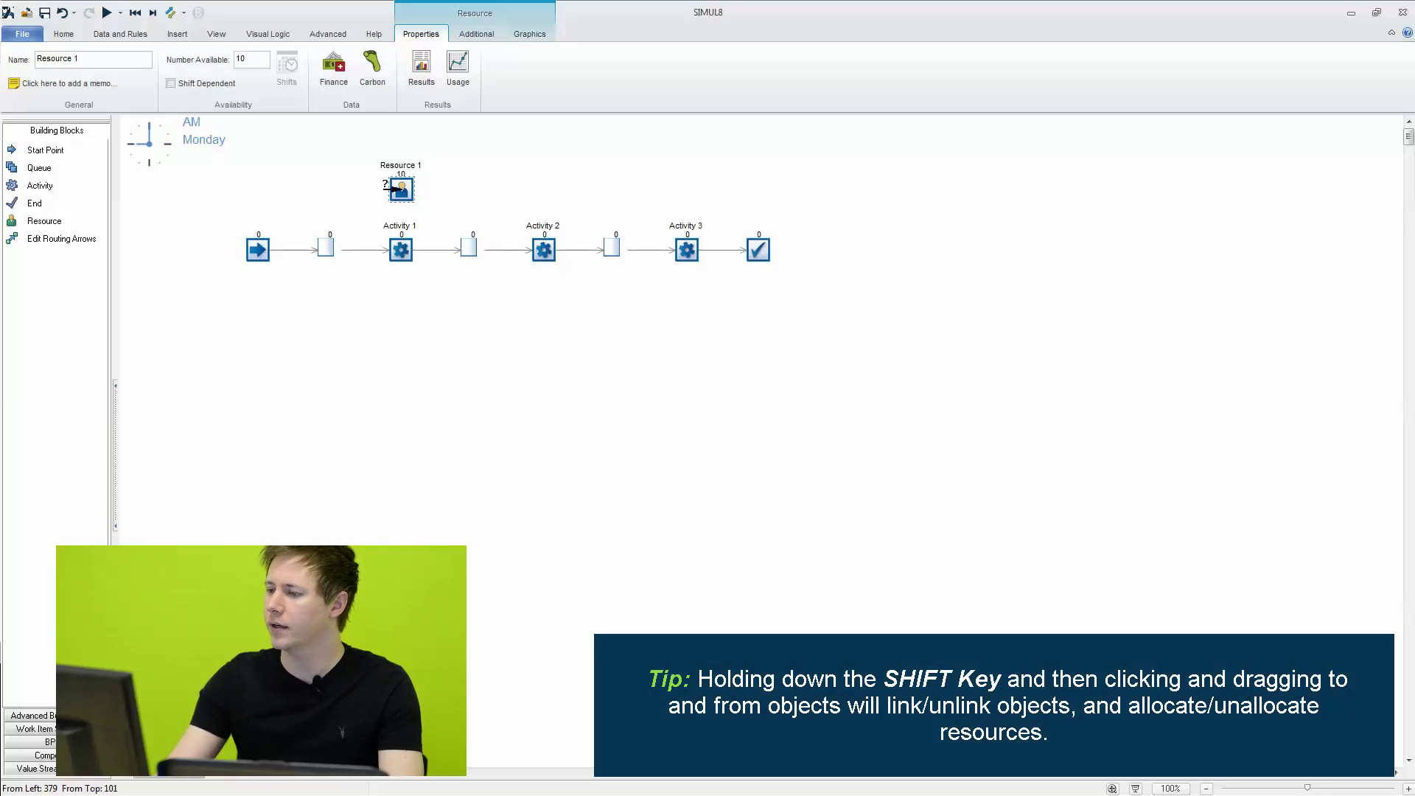
Allocate Resource 1 to Activity 3 as well, check its allocations, then select Activity 1.
left_click(652, 249)
left_click_drag(653, 249, 688, 254)
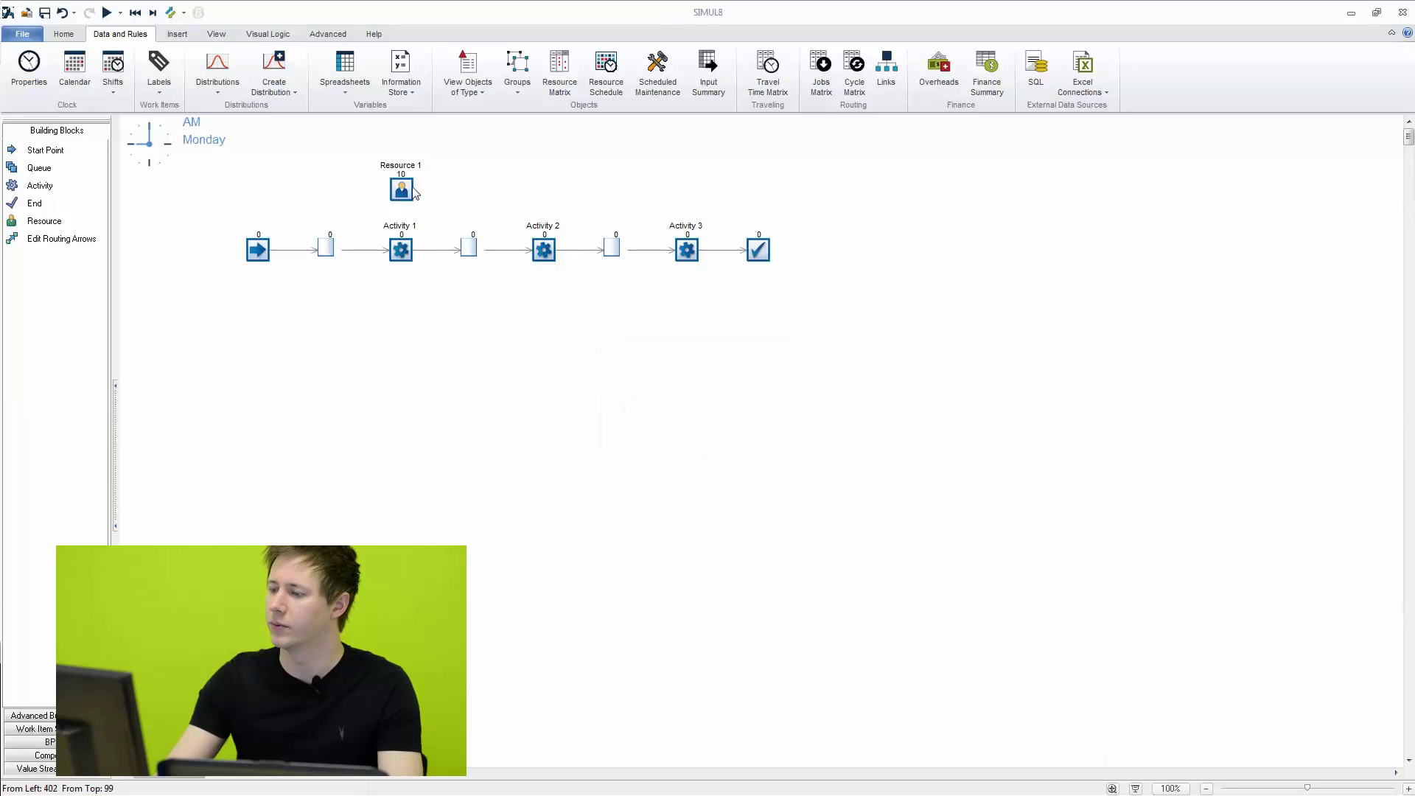
left_click(404, 187)
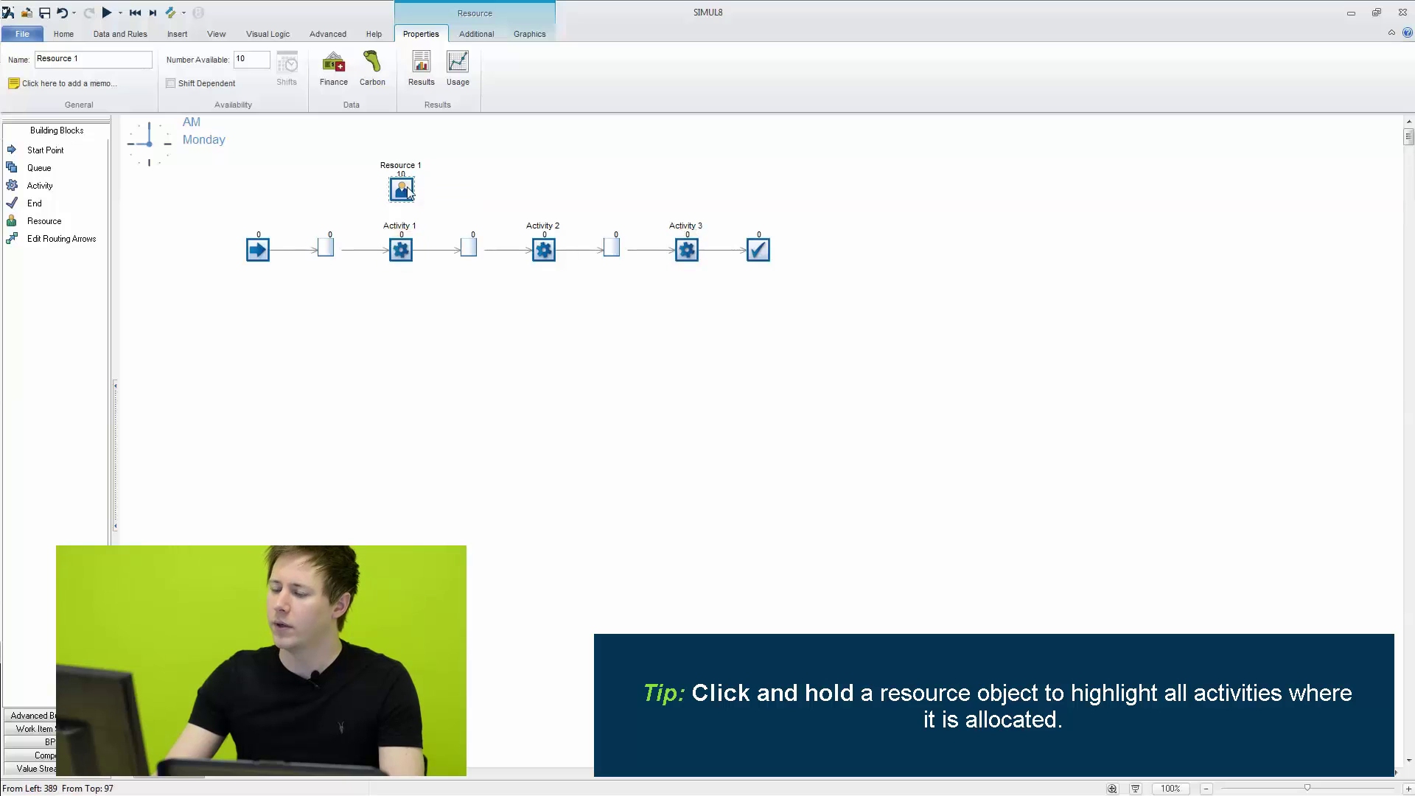
left_click(483, 203)
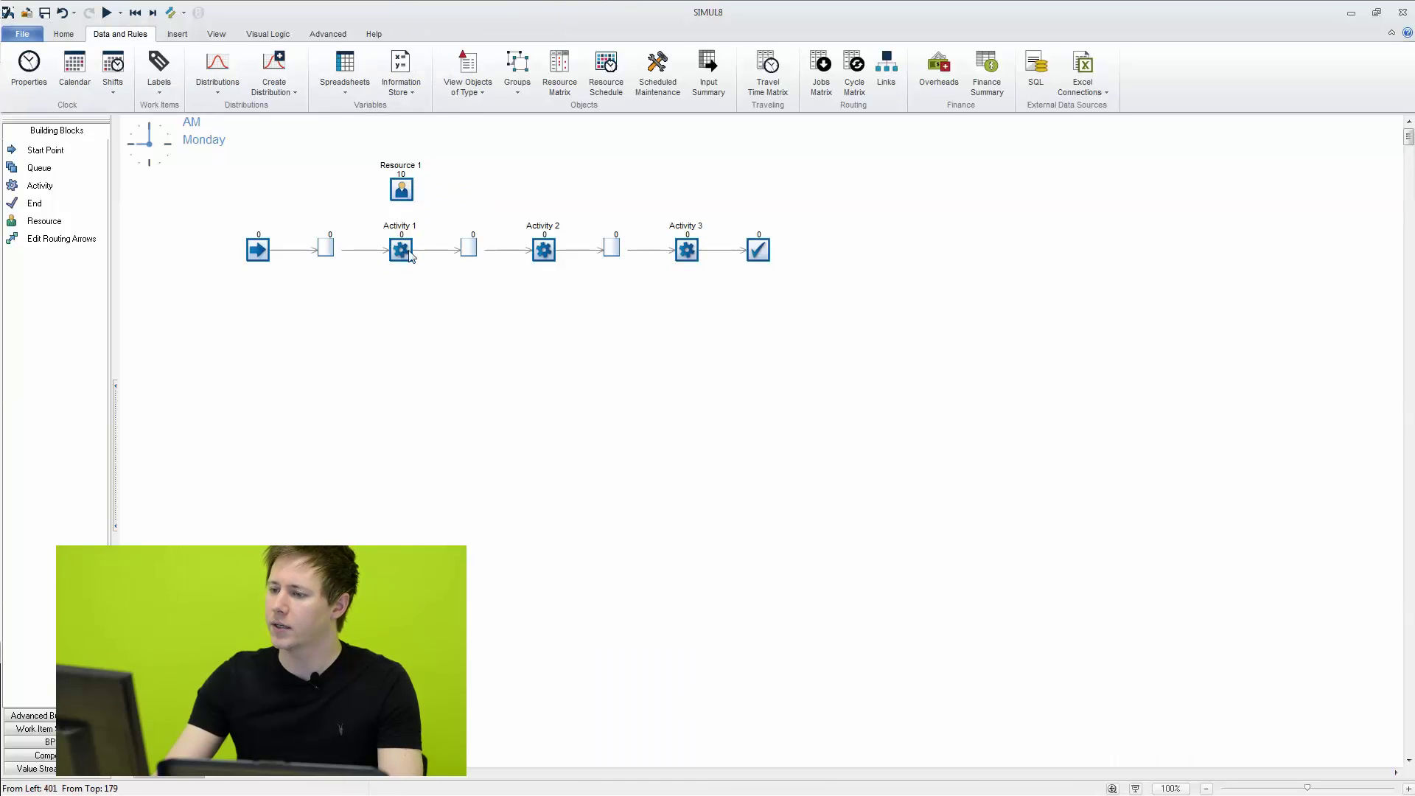
left_click(404, 256)
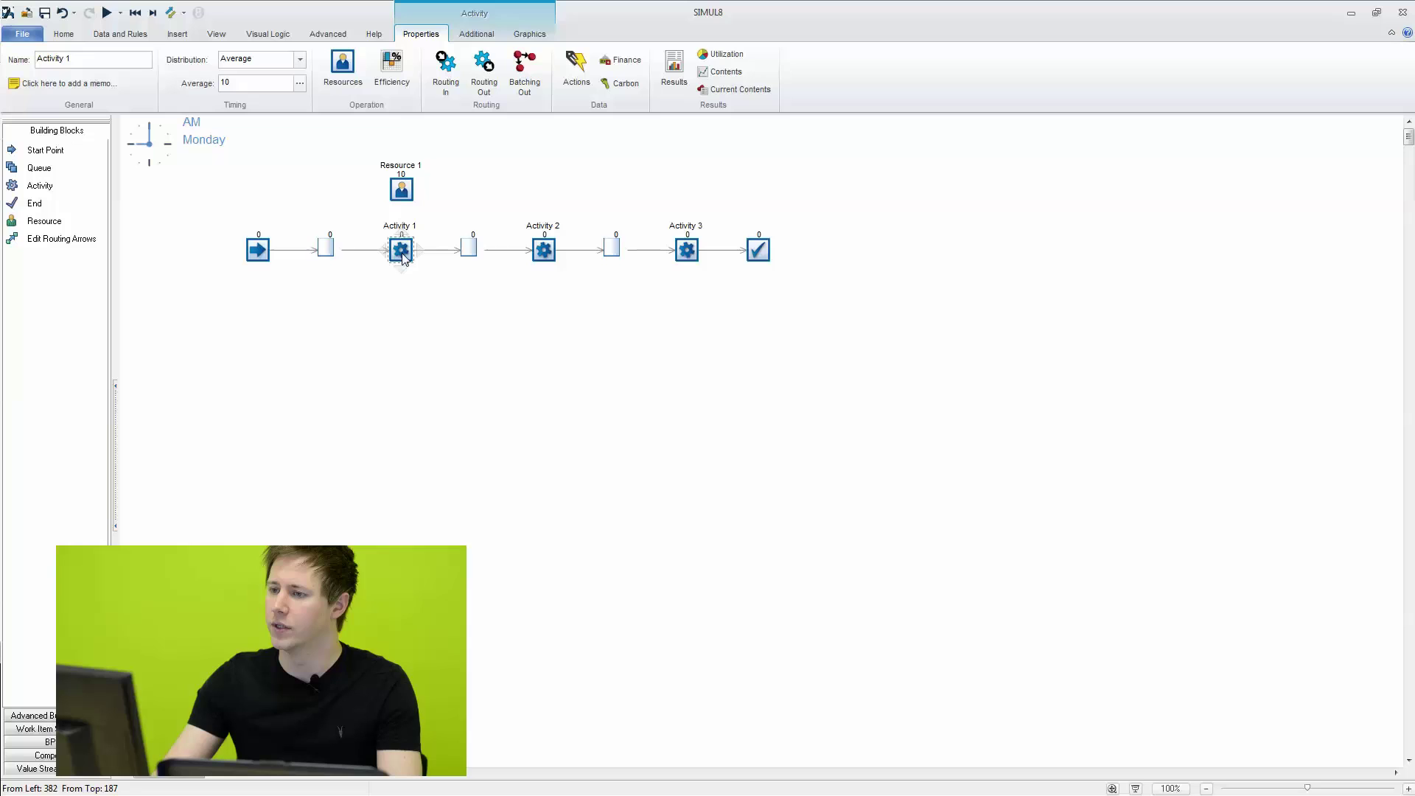
Make Activity 1 require Resource 1 without releasing it, and confirm the resource settings.
left_click(342, 80)
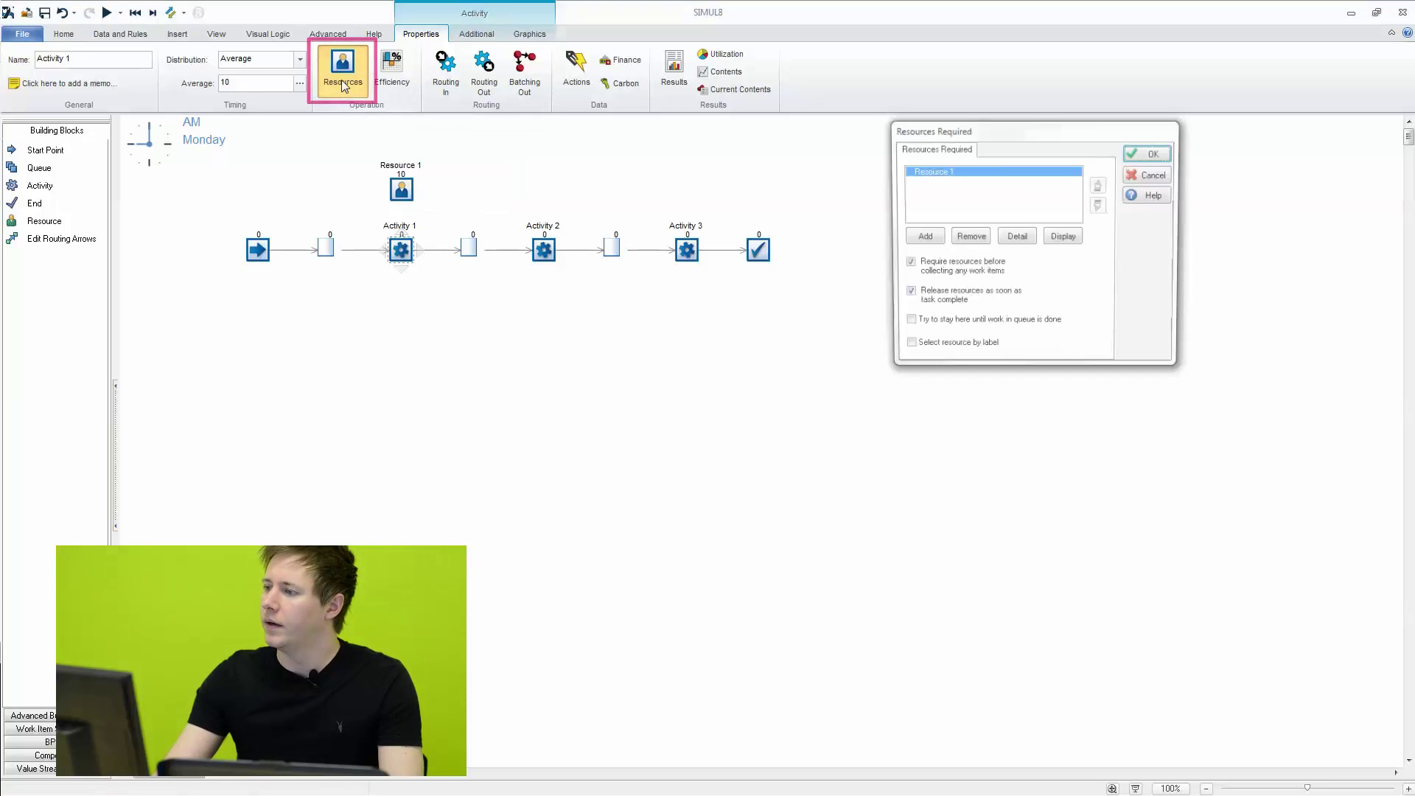
left_click_drag(953, 138, 368, 309)
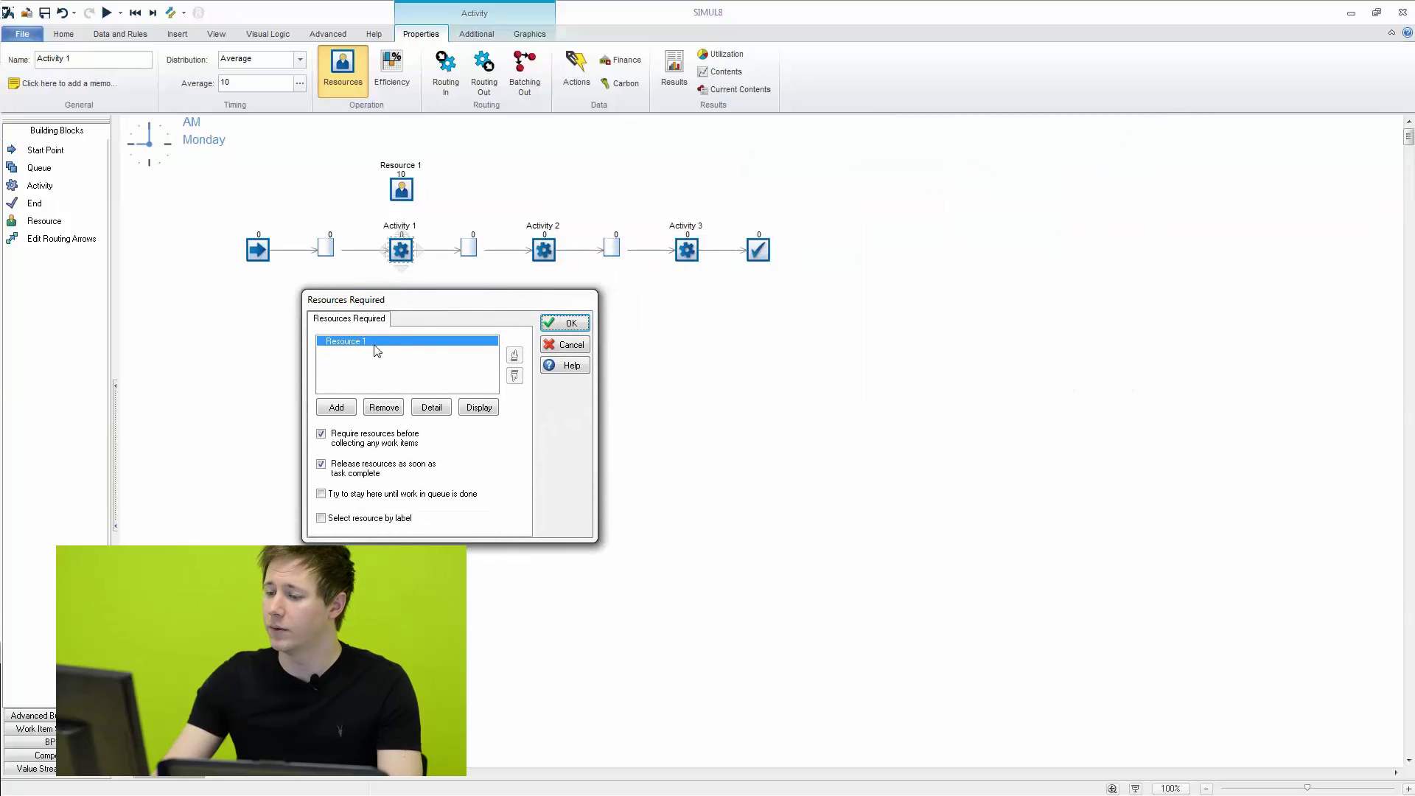
left_click(446, 411)
left_click_drag(1057, 315, 714, 299)
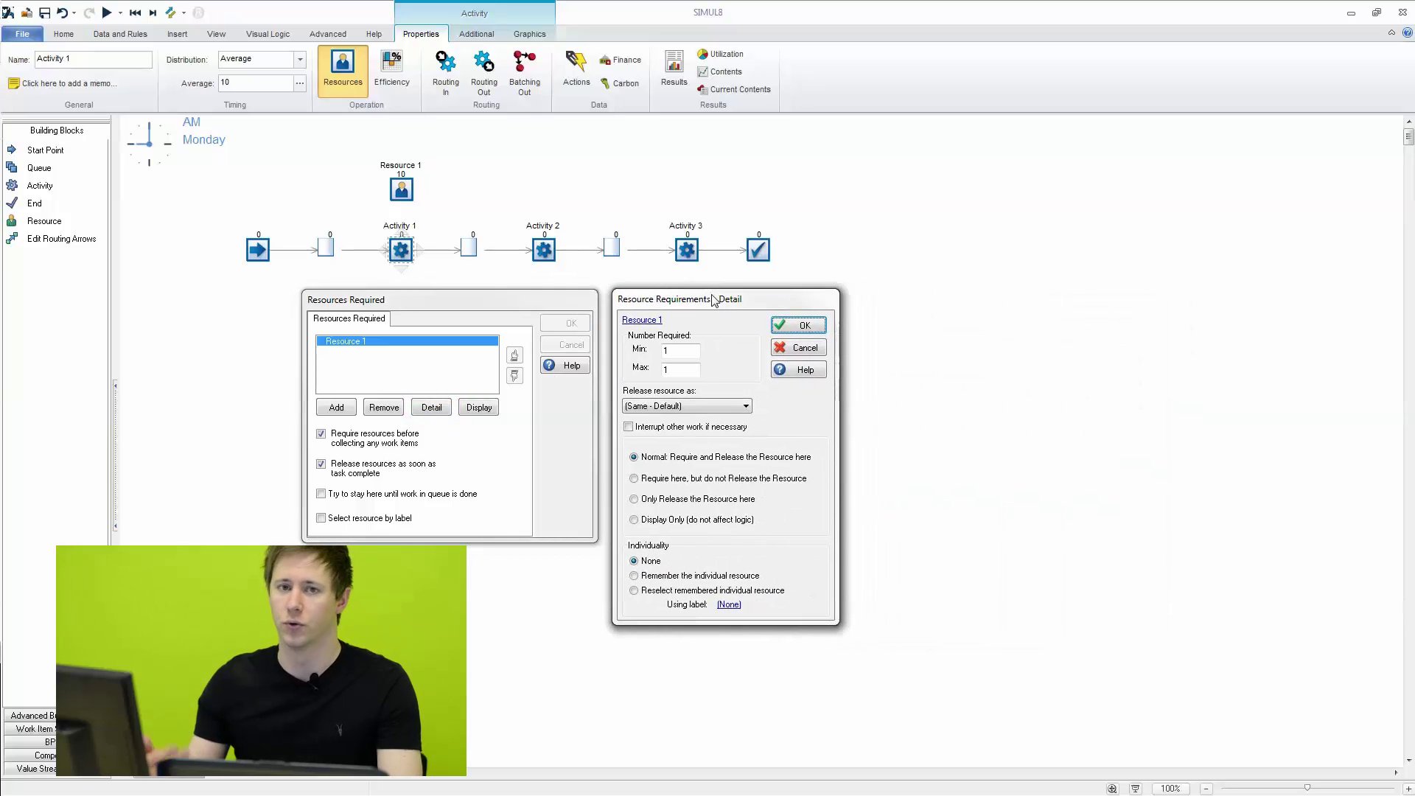
left_click(650, 483)
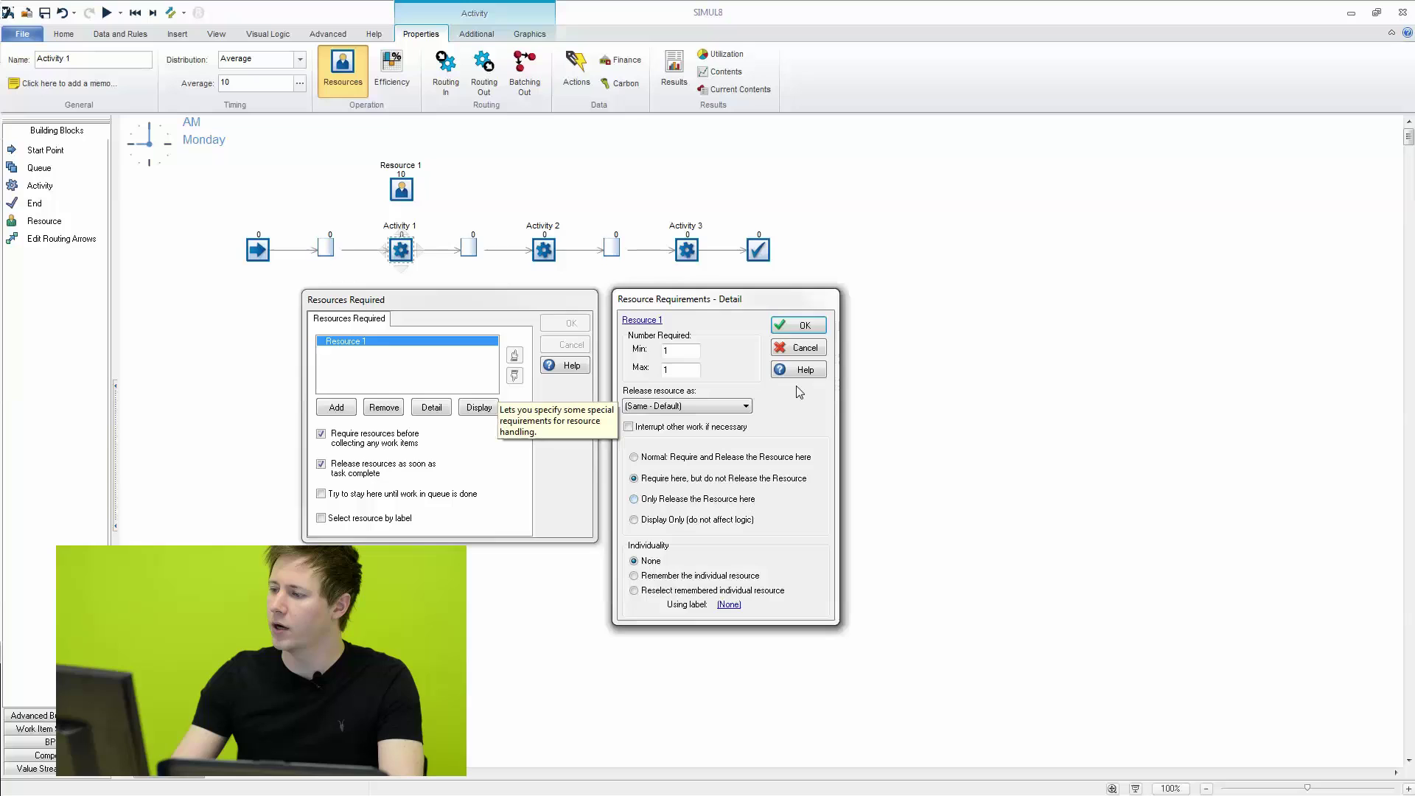
left_click(807, 326)
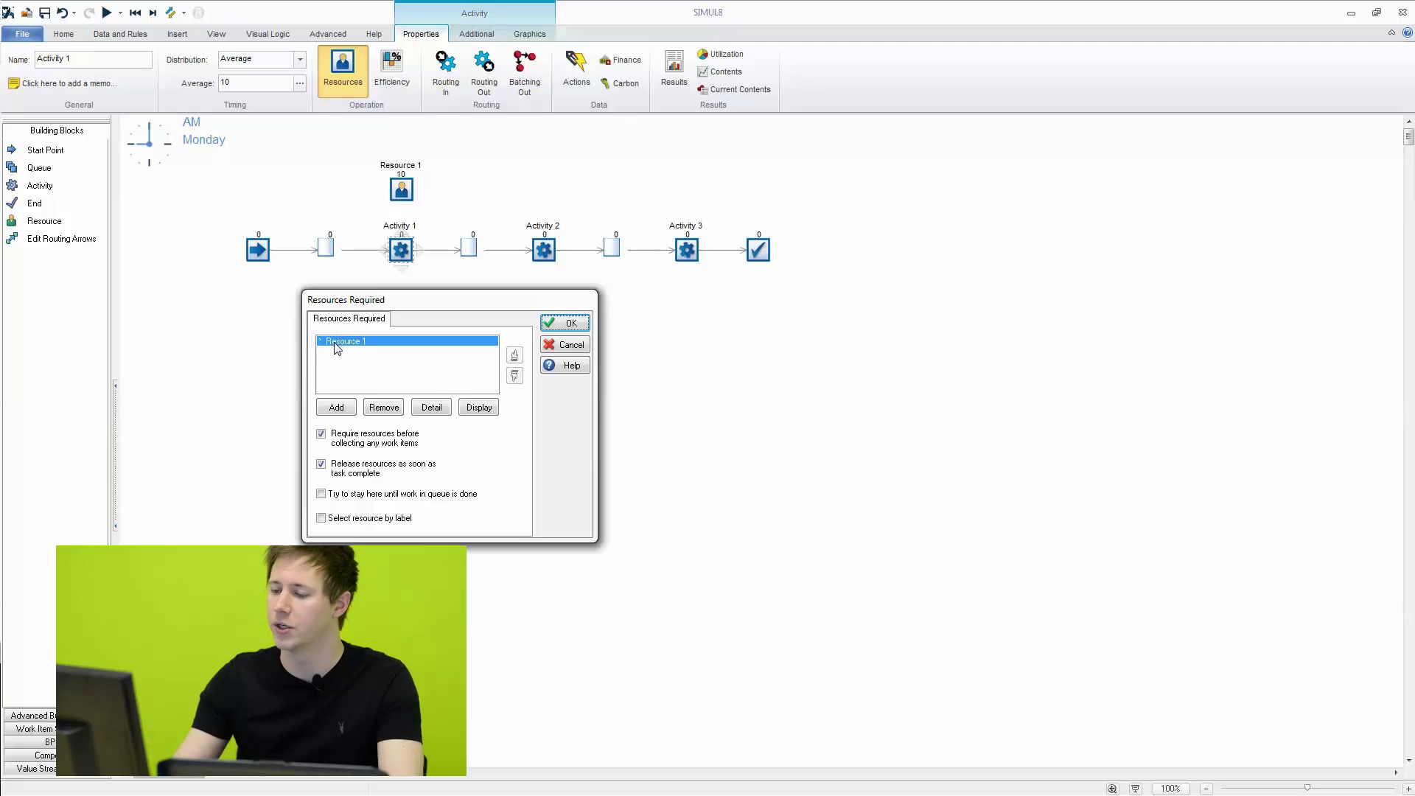
mouse_move(336, 349)
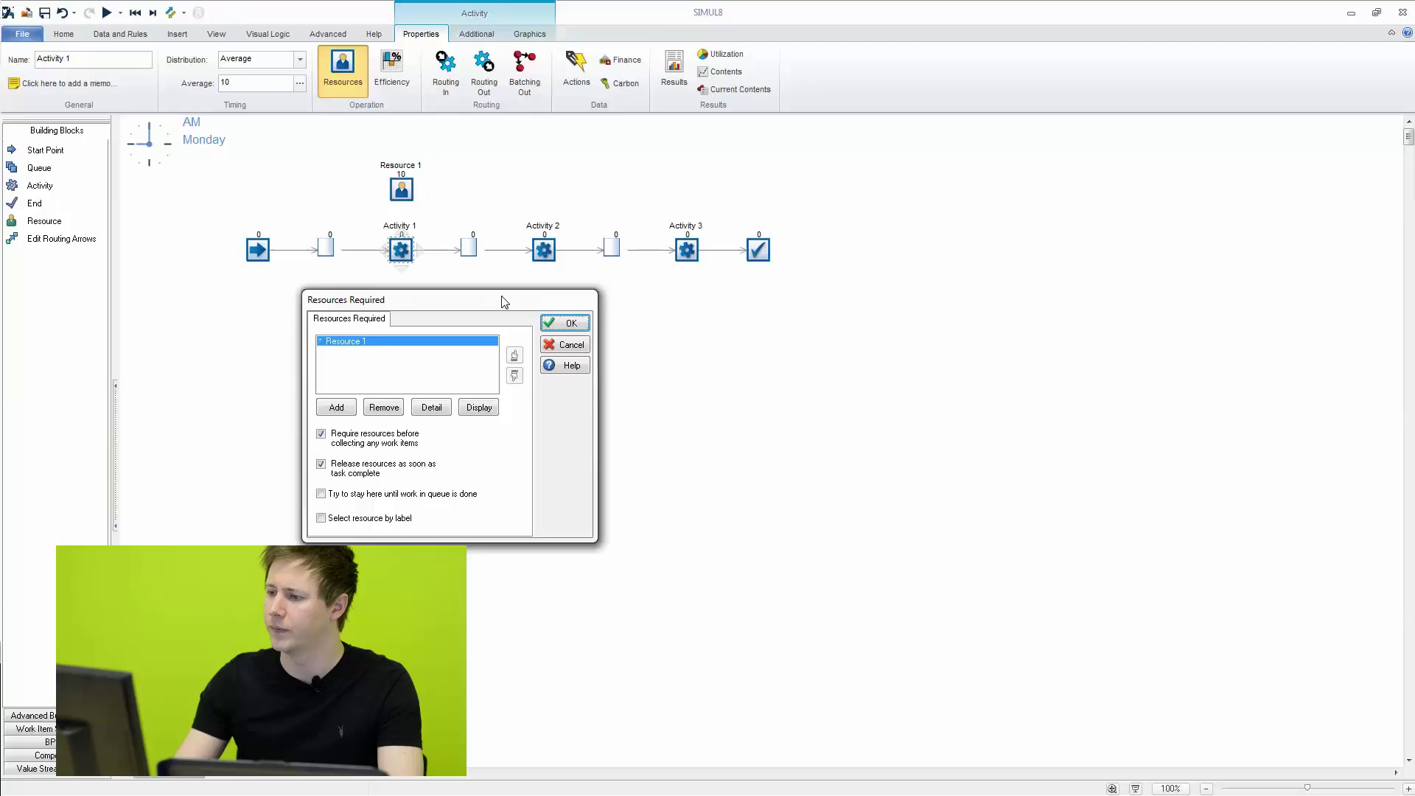
left_click(574, 323)
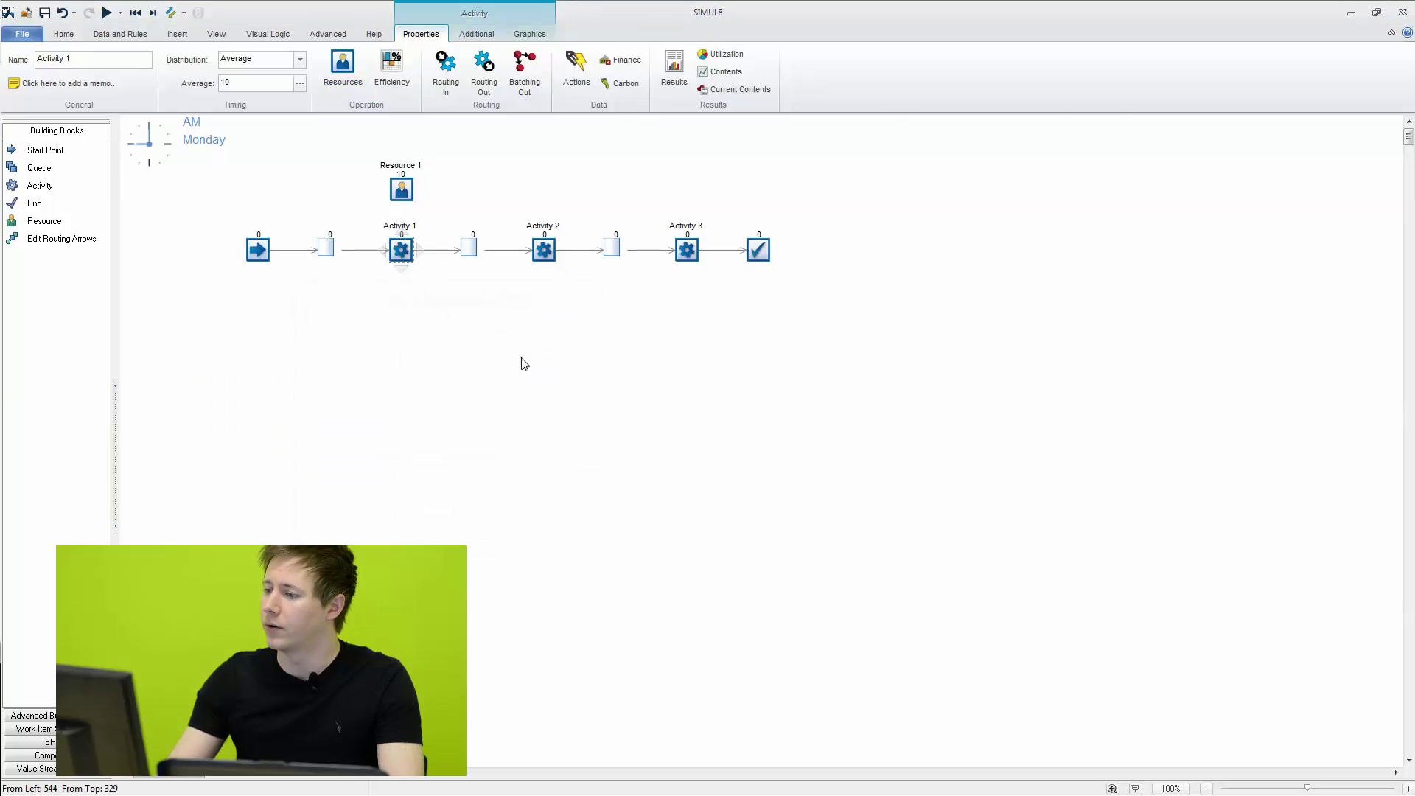
Set Activity 3 to 'Only Release the Resource here' for Resource 1 and confirm.
left_click(521, 299)
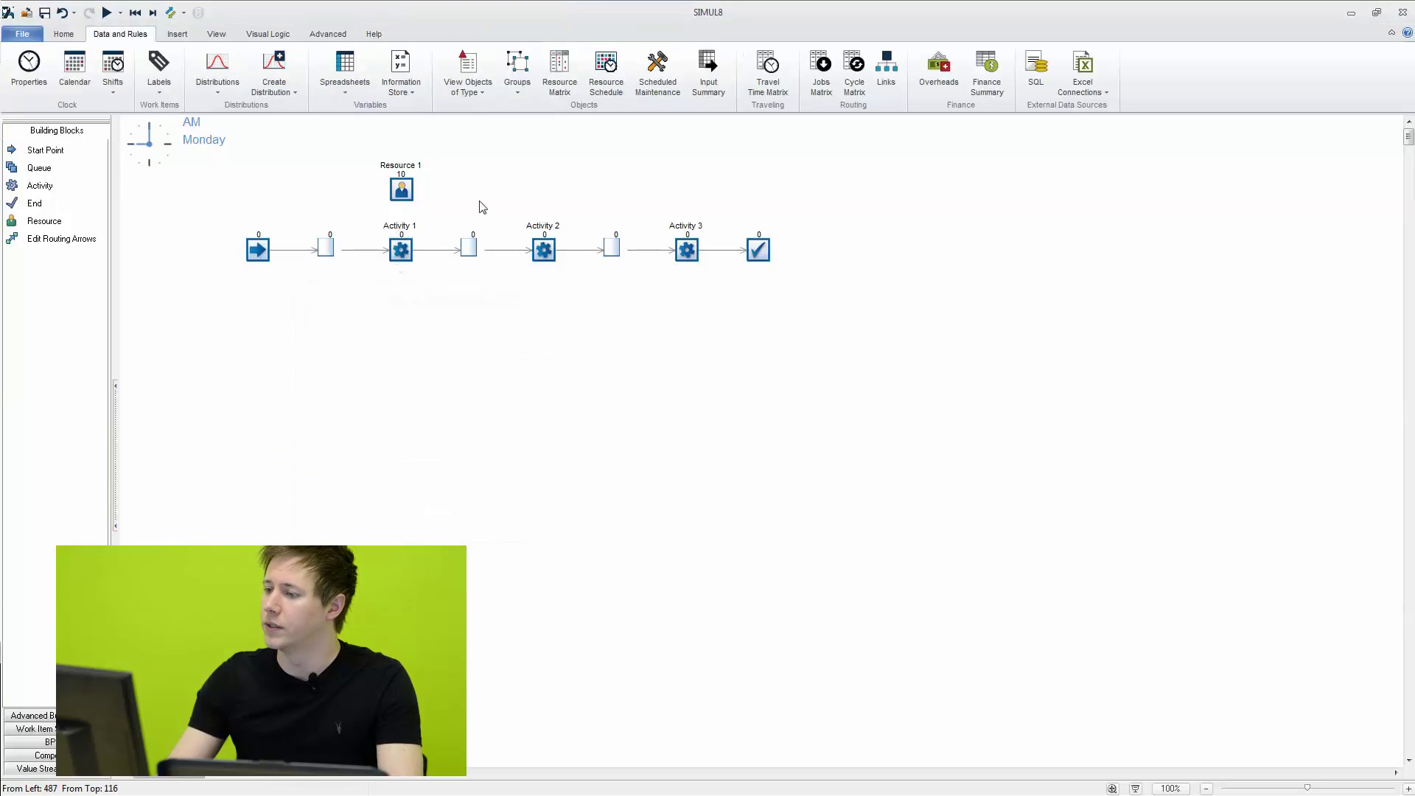
left_click(684, 254)
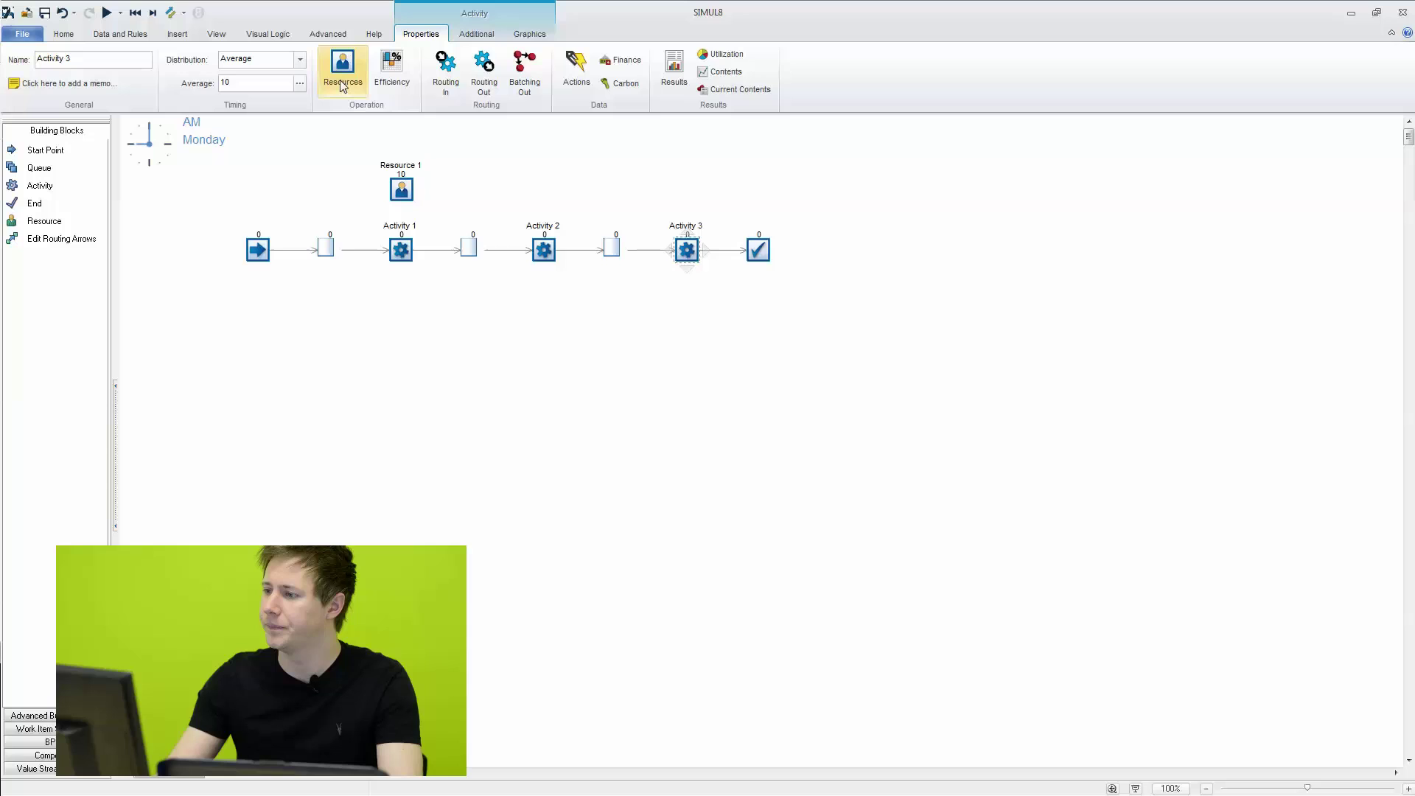
left_click(342, 83)
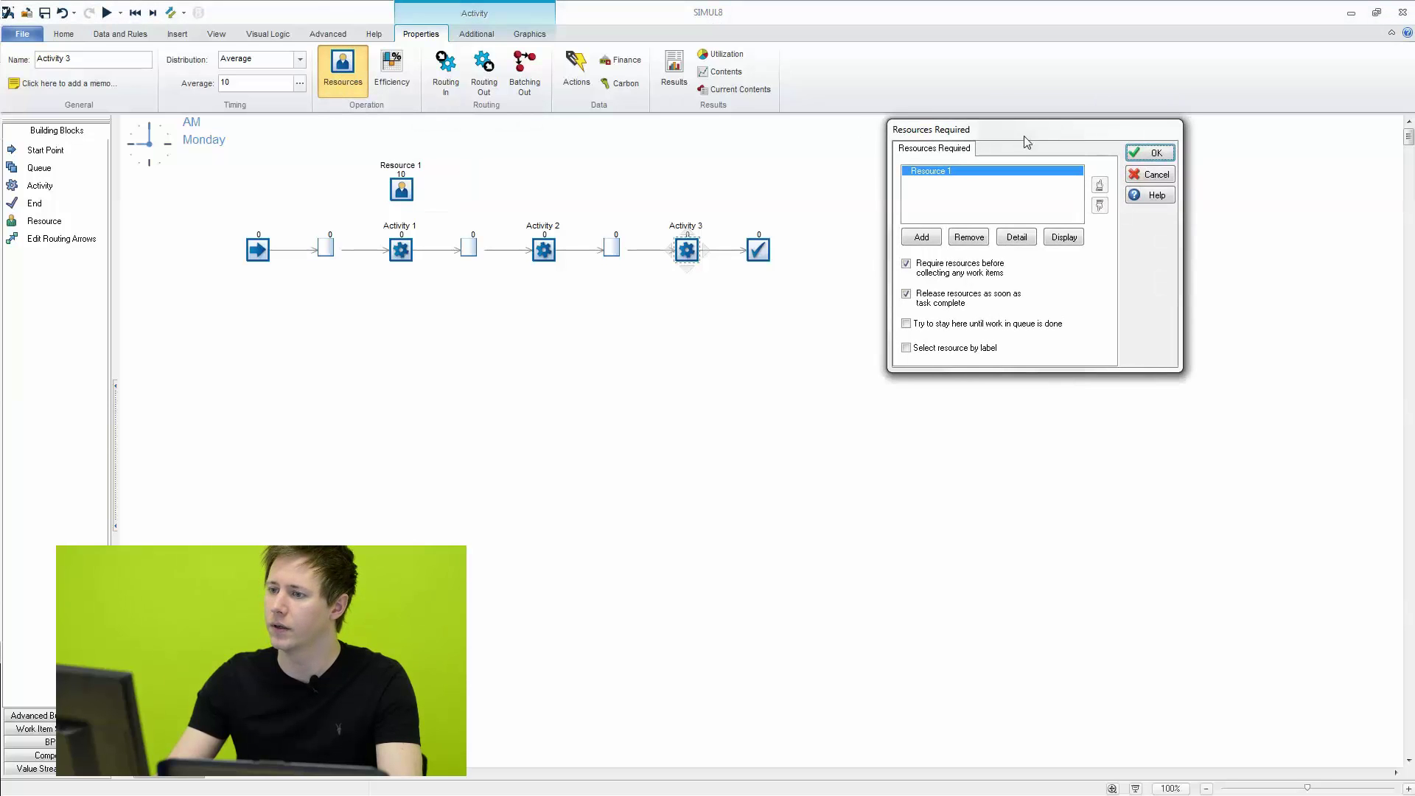
left_click_drag(1024, 141, 388, 315)
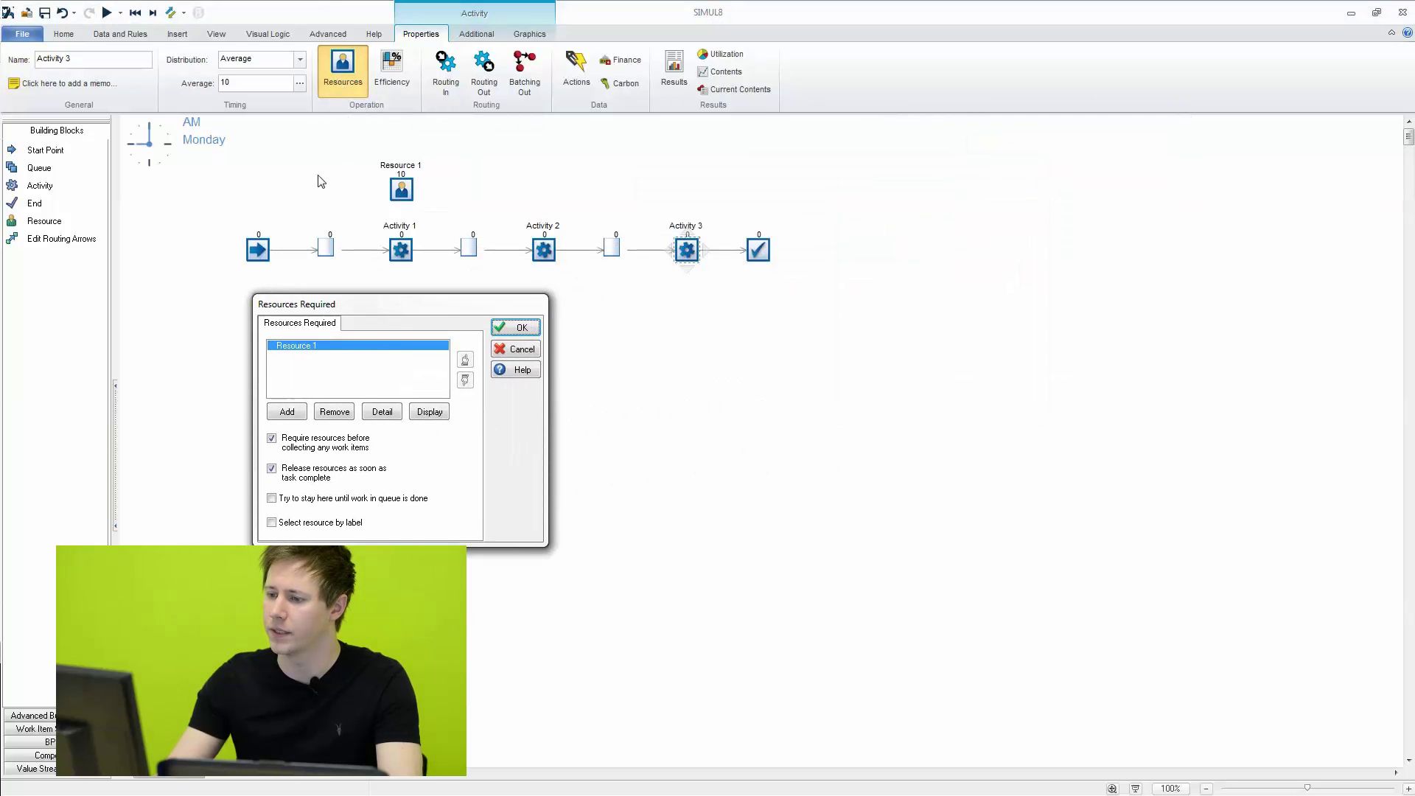
left_click(389, 417)
left_click_drag(1088, 323, 695, 306)
left_click(699, 503)
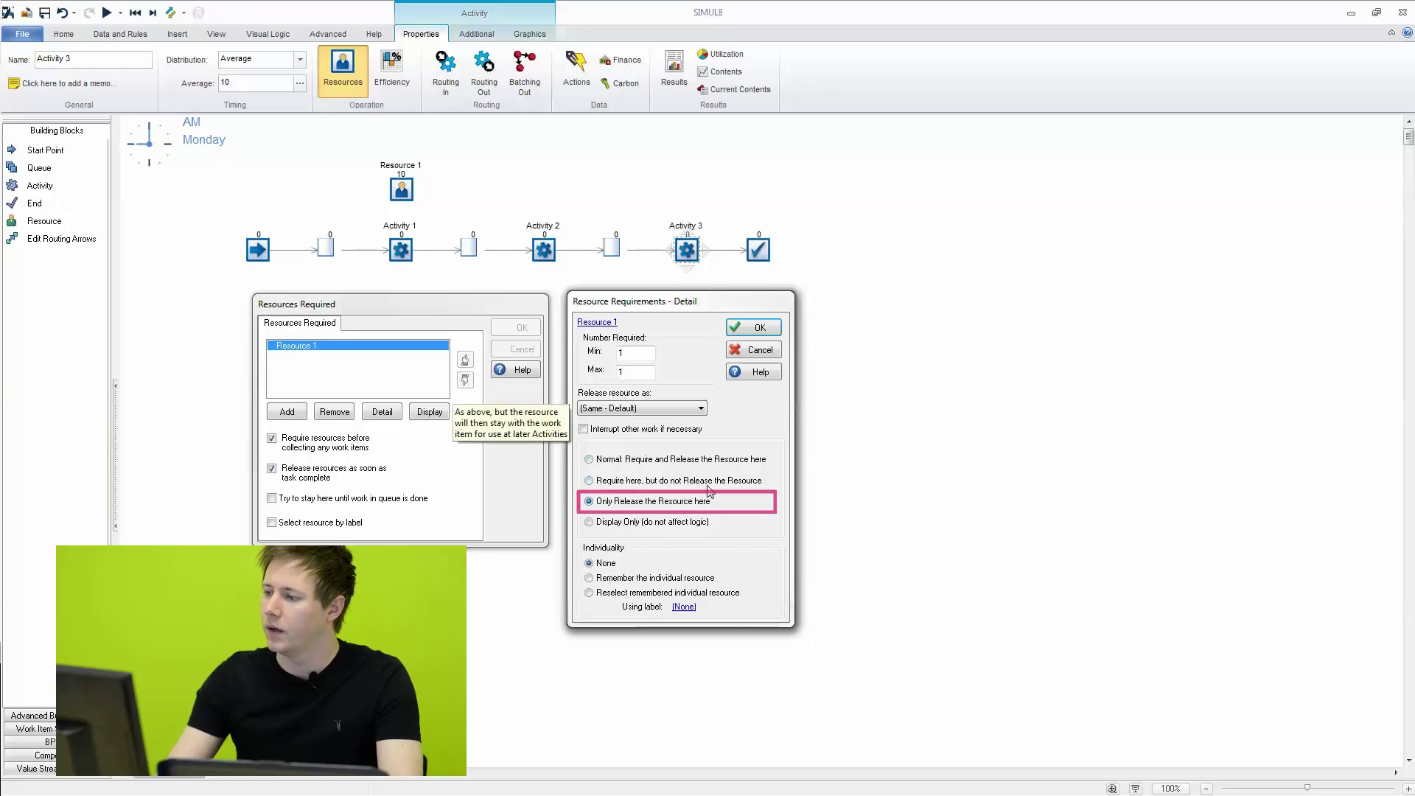
left_click(754, 327)
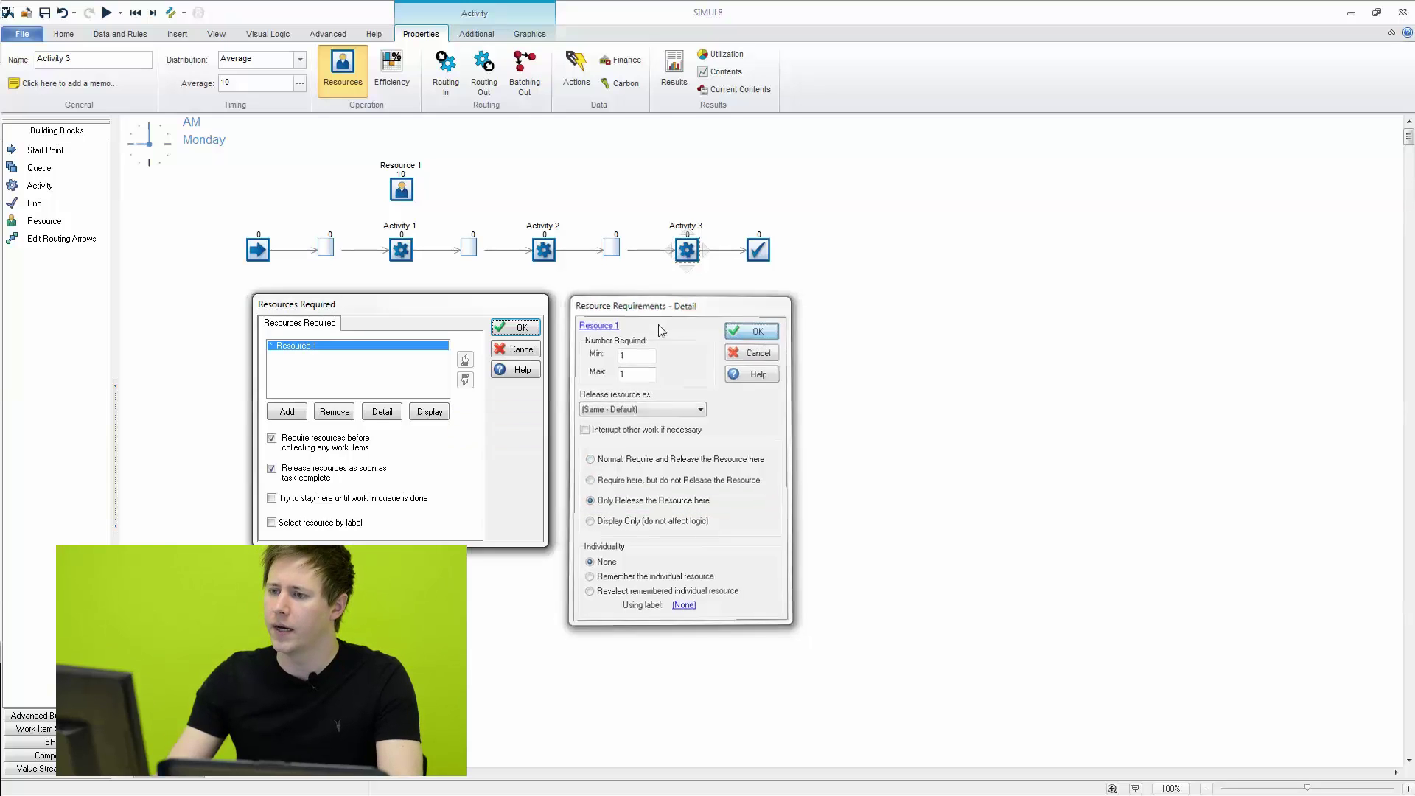
left_click(520, 327)
left_click(471, 360)
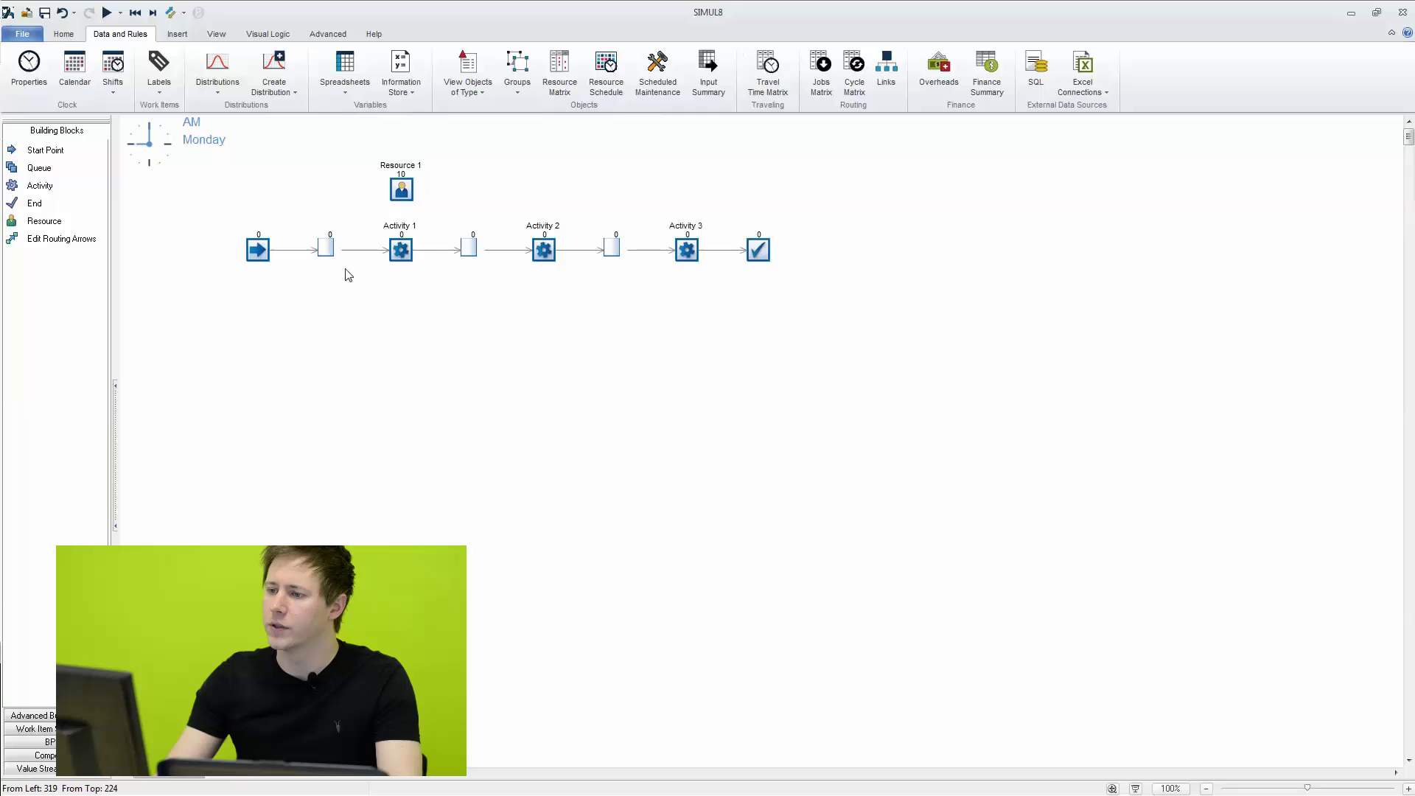
Enable 'Display while traveling with Work Items' in Resource 1's Graphics Traveling settings.
left_click(404, 193)
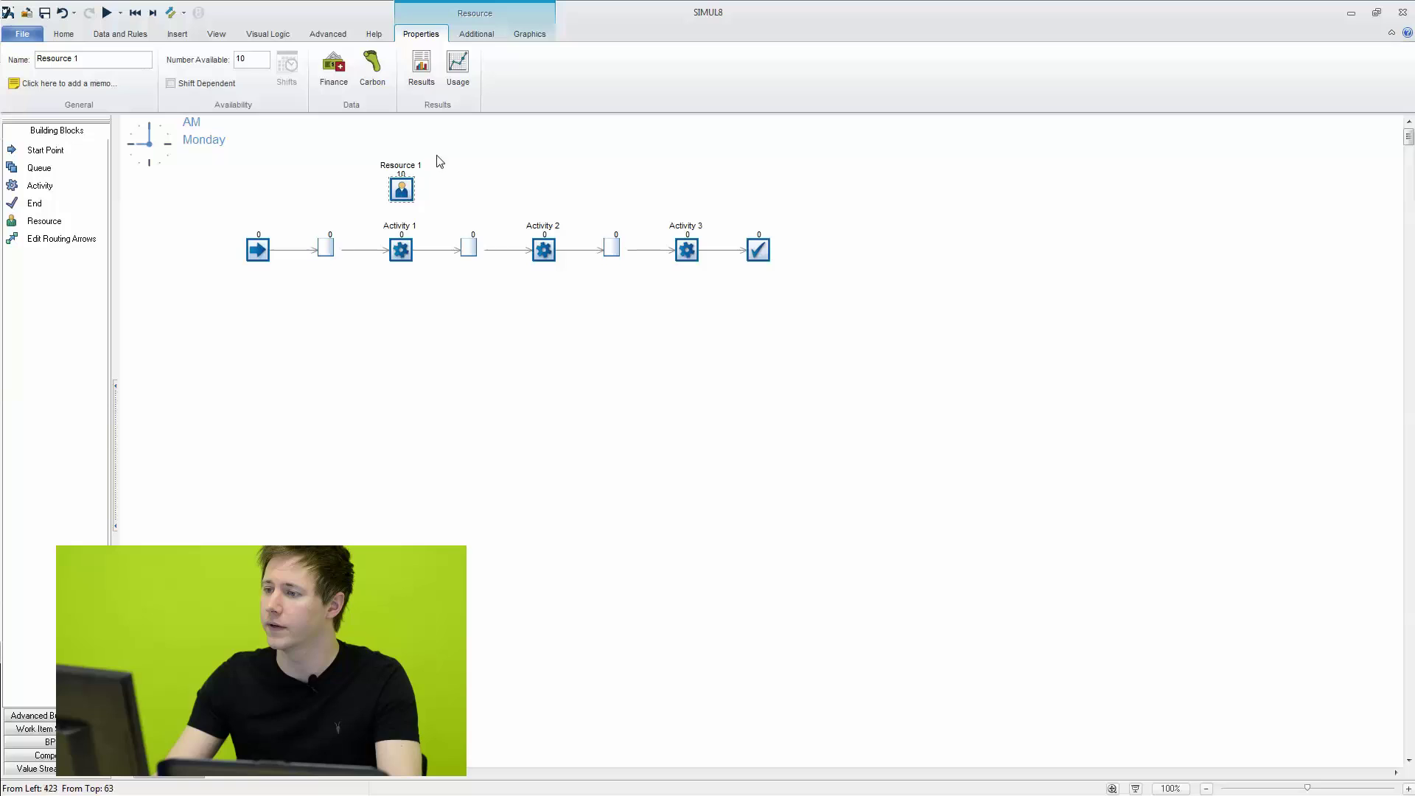
left_click(531, 38)
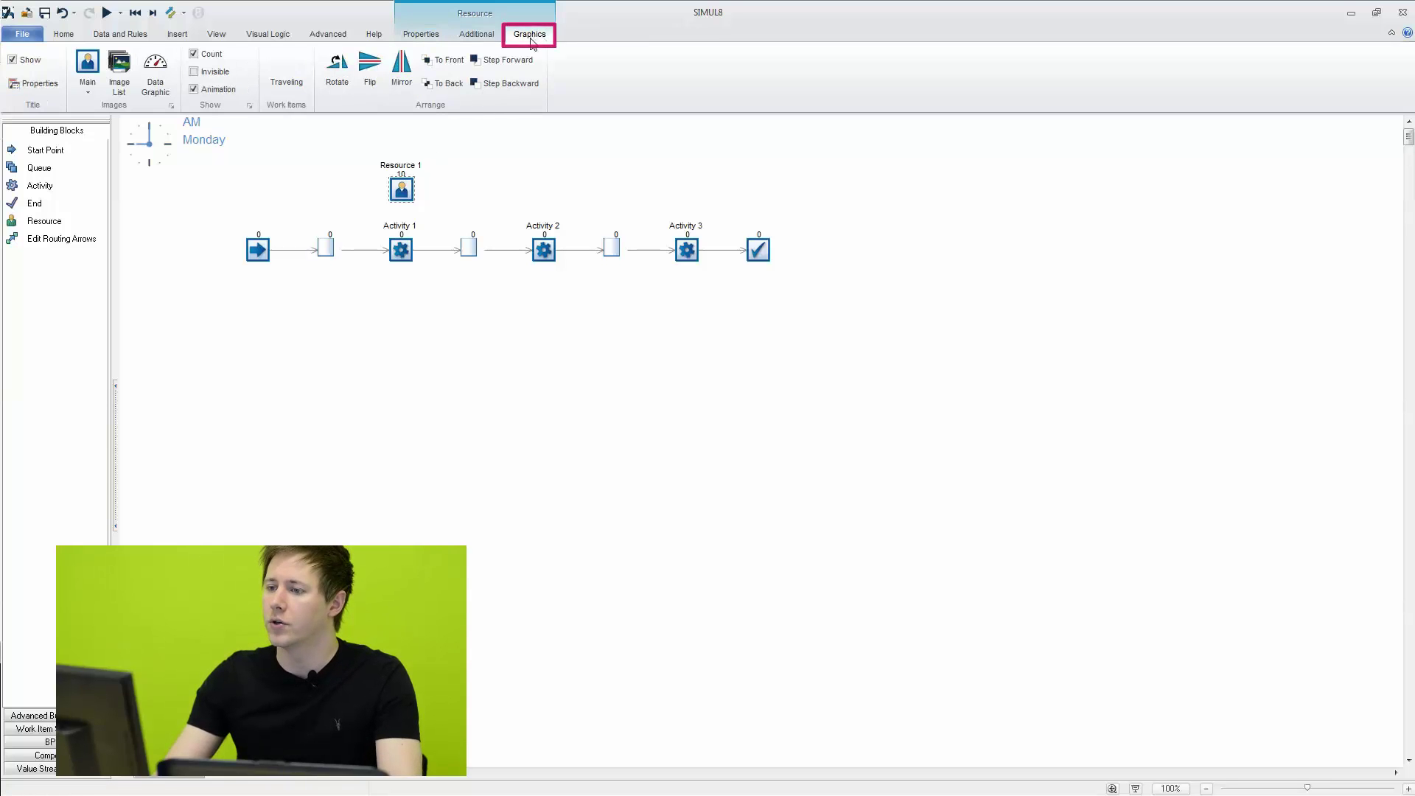
left_click(286, 83)
left_click_drag(989, 140, 296, 308)
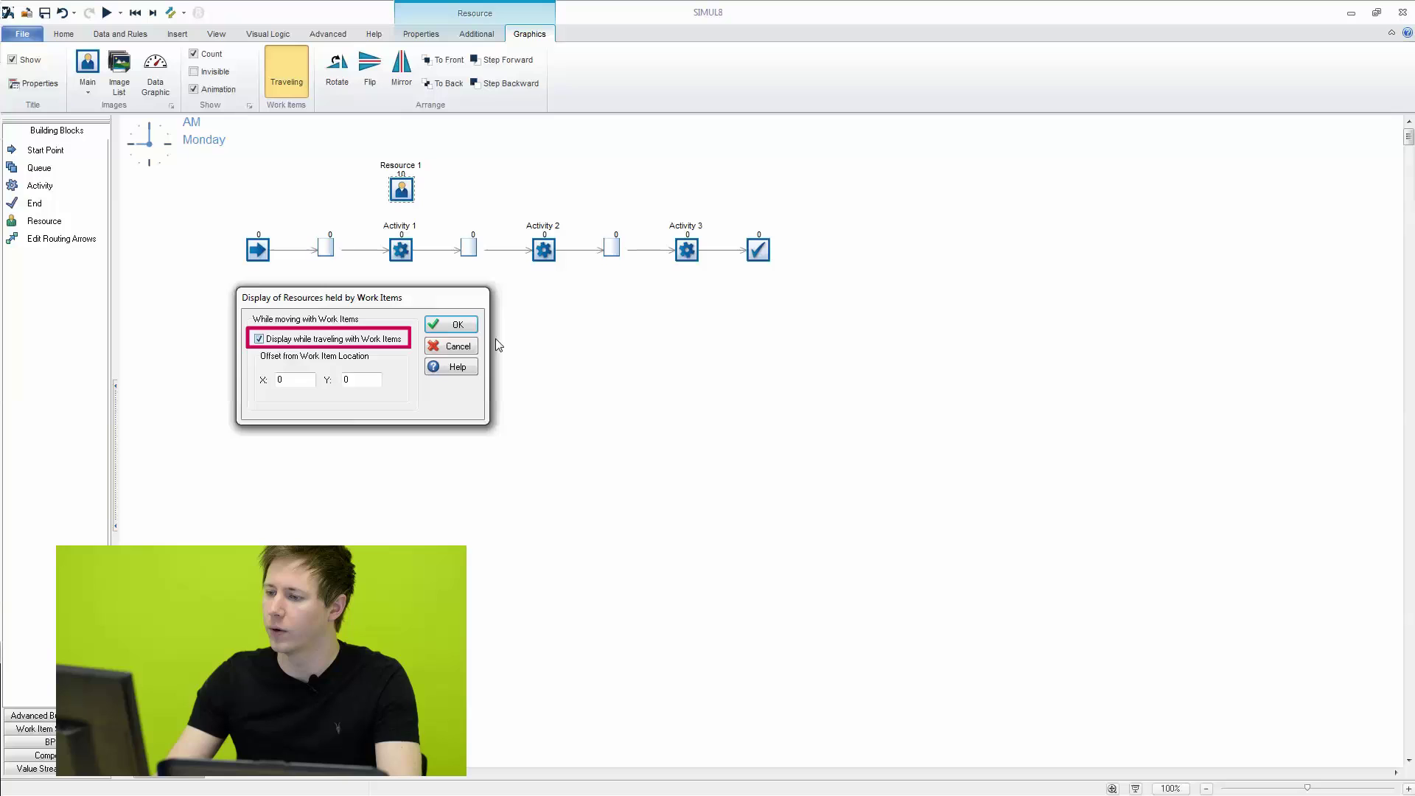
left_click(460, 326)
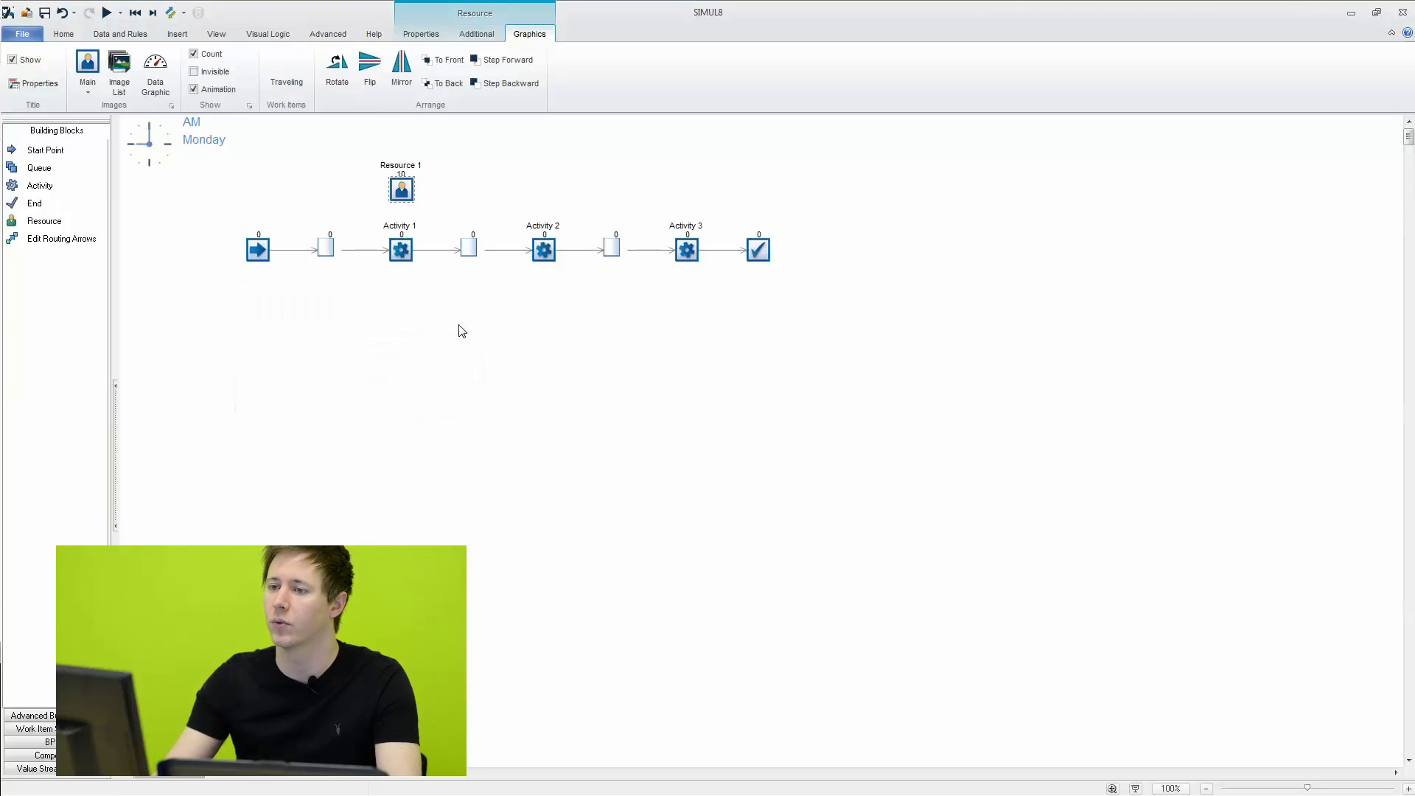
left_click(462, 331)
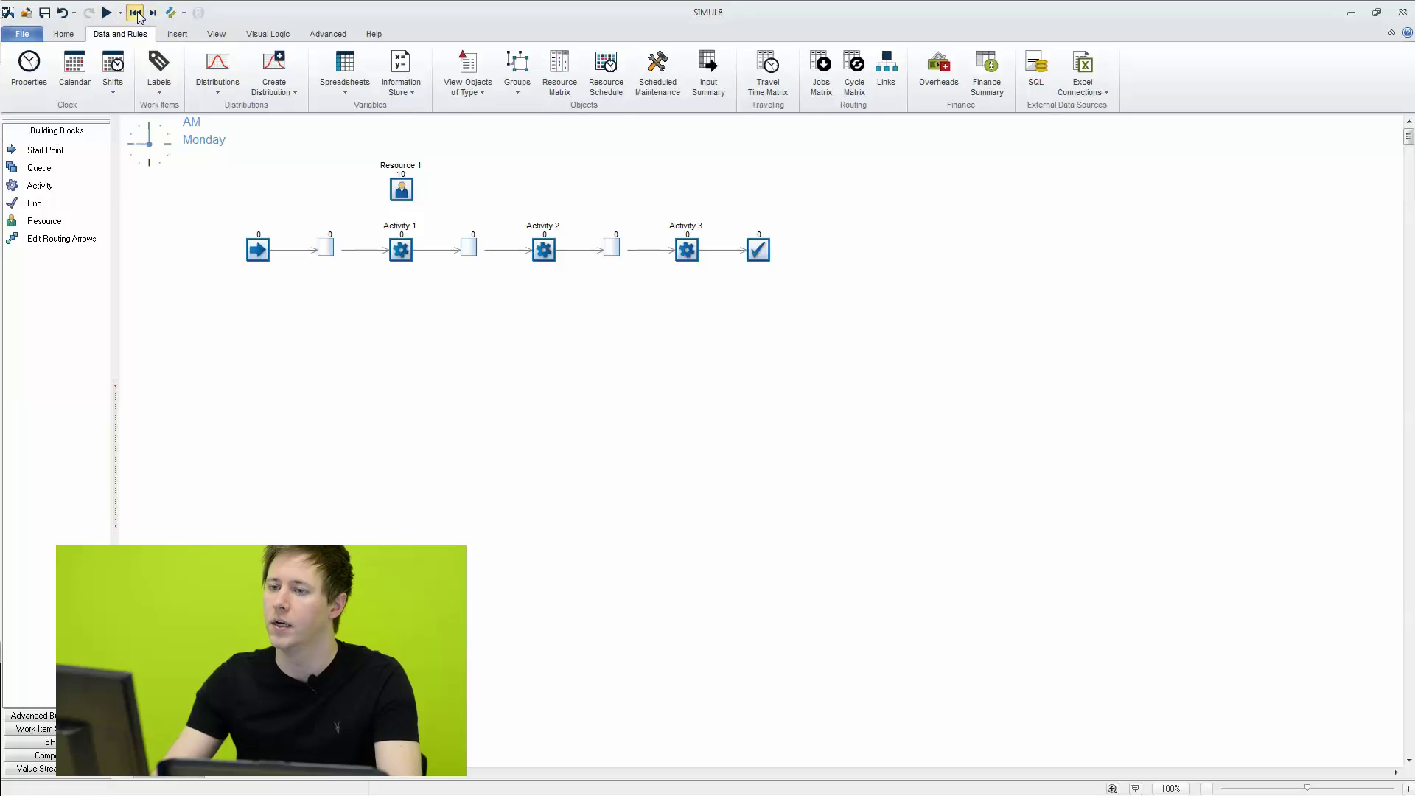
Reset and run the simulation to watch Resource 1 travel, then pause and reset to zero.
left_click(136, 13)
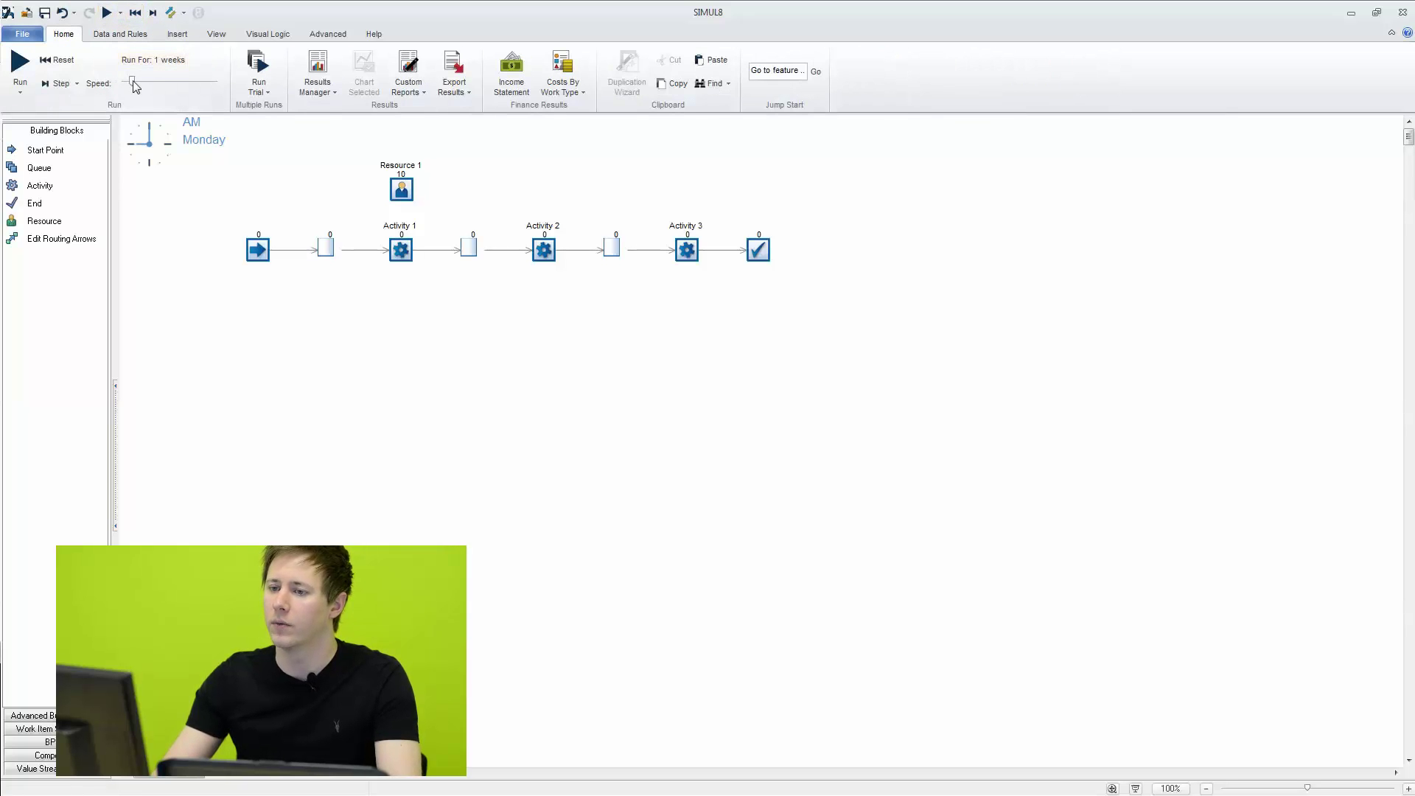
left_click(26, 69)
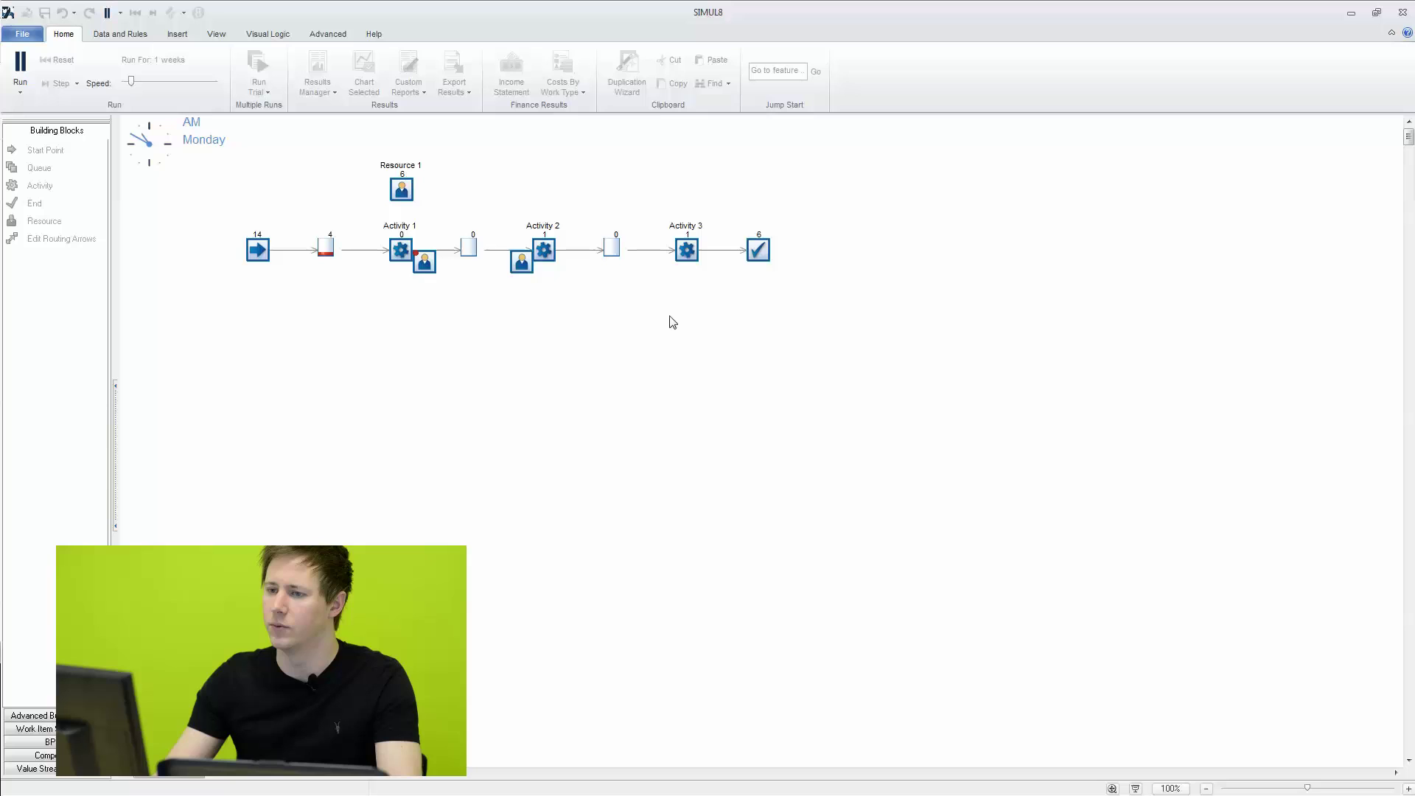
left_click(22, 65)
left_click(136, 14)
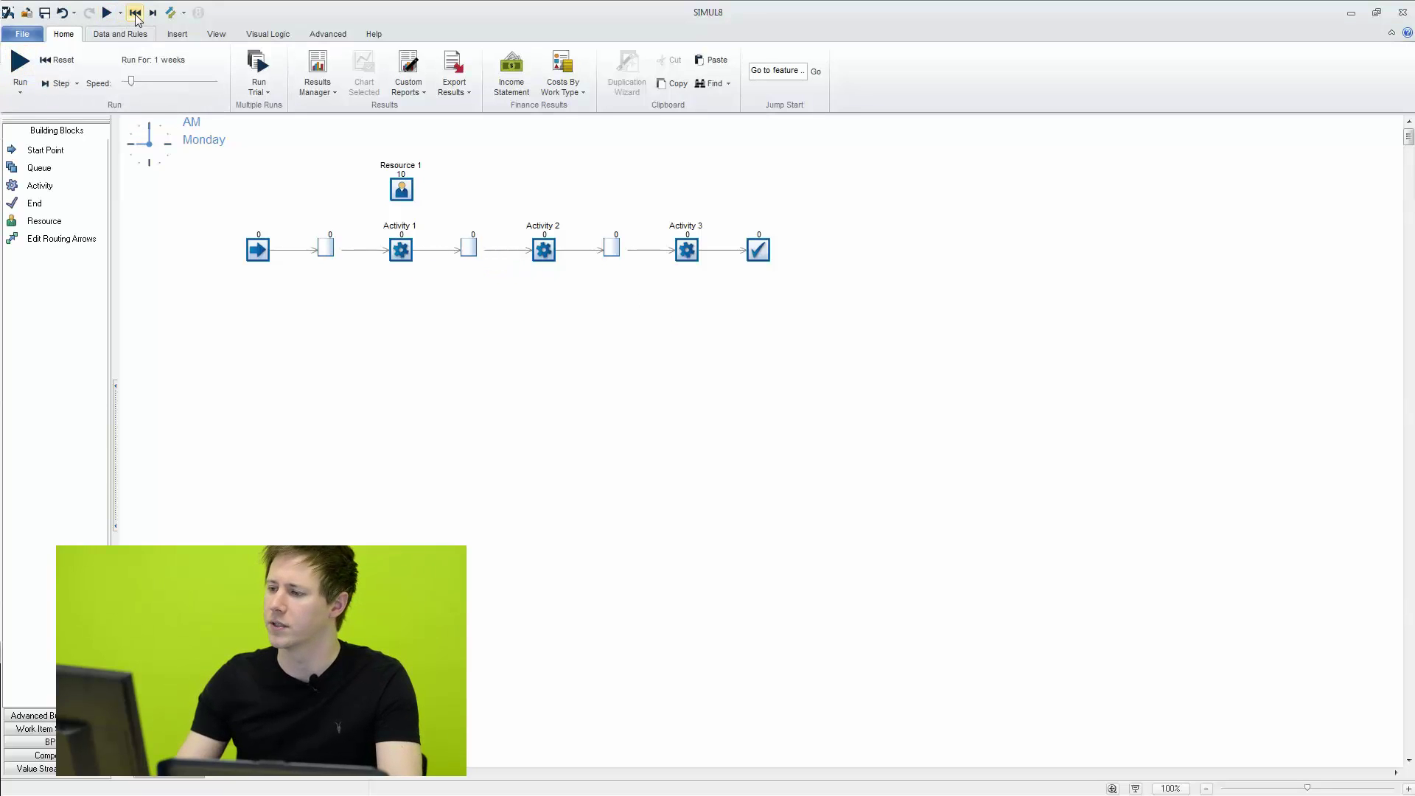